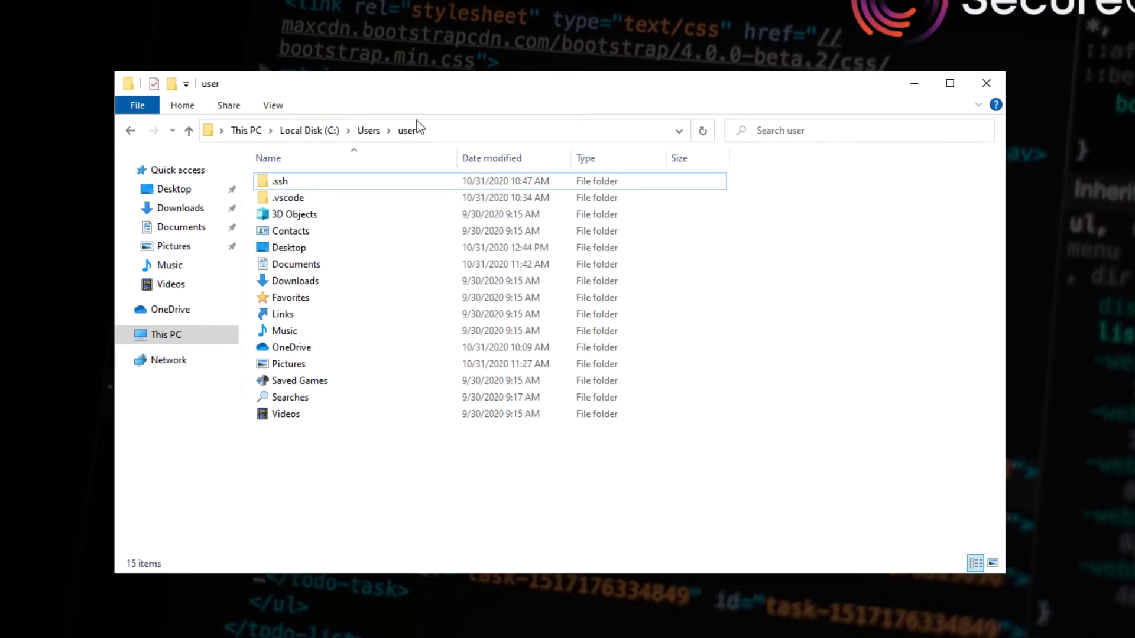
Step: Open the .ssh folder and select the encrypted id_rsa key file (3.66 KB)
double_click(384, 247)
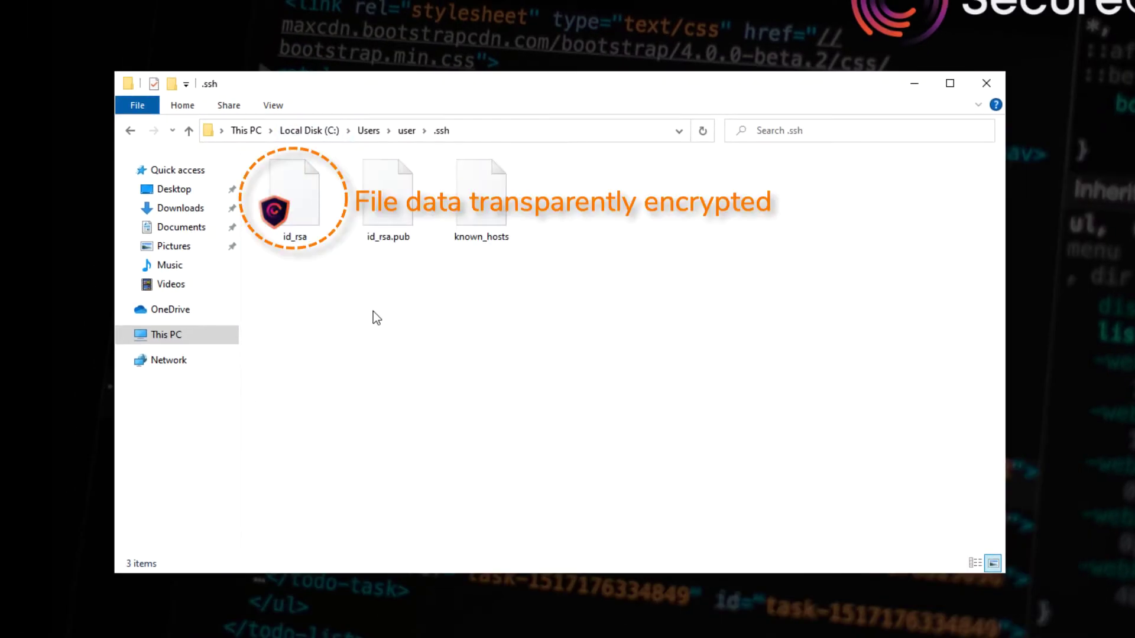
left_click(289, 190)
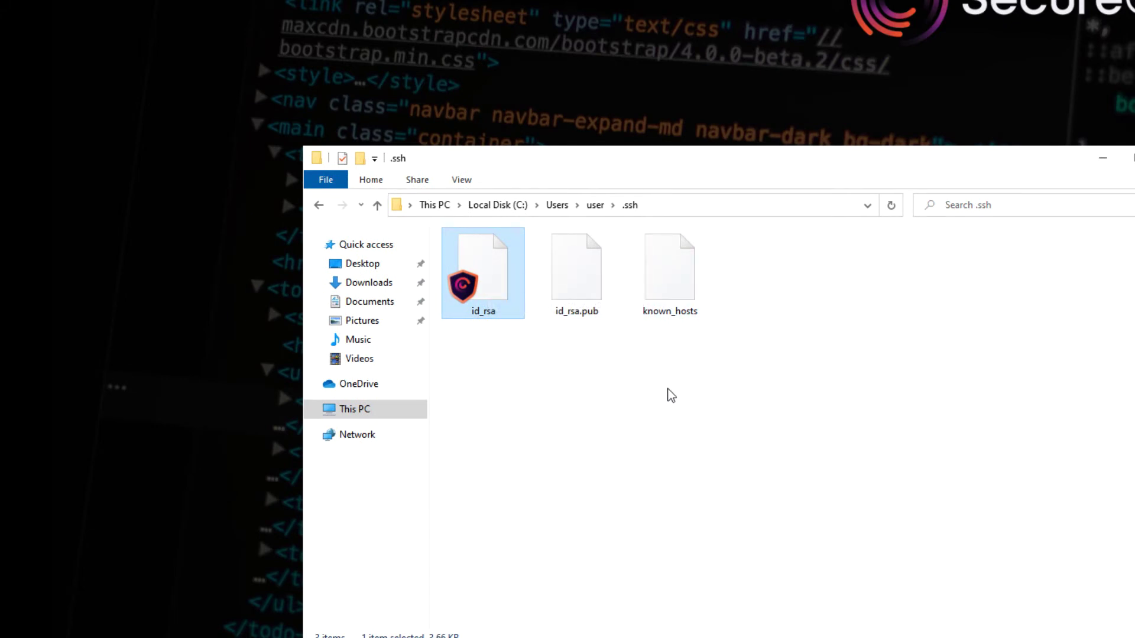
right_click(486, 255)
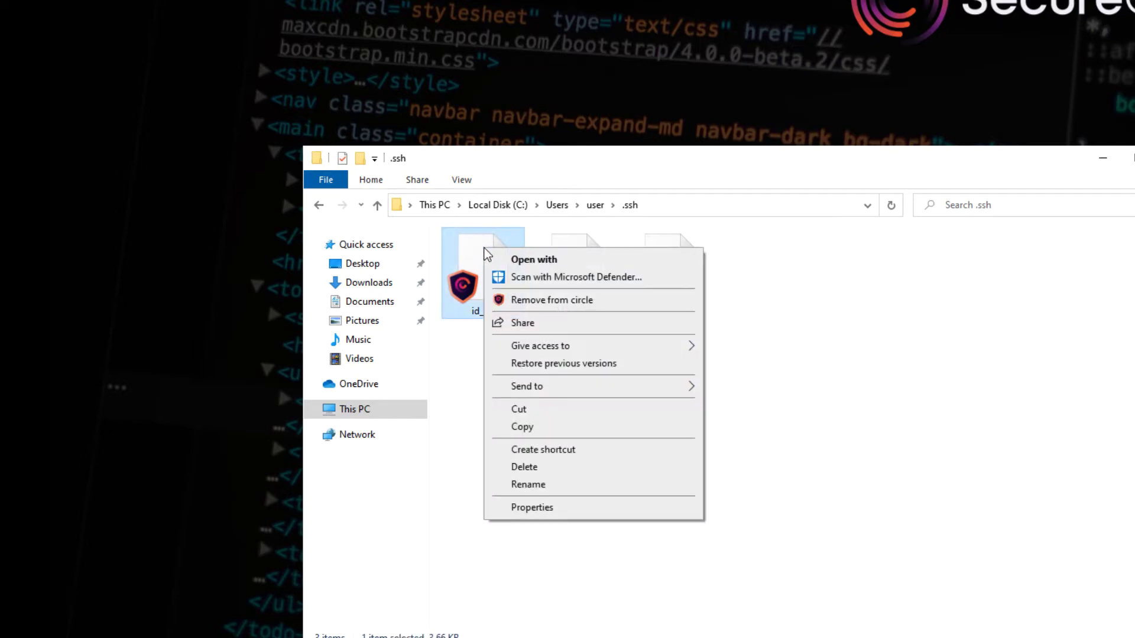
left_click(606, 263)
left_click(539, 301)
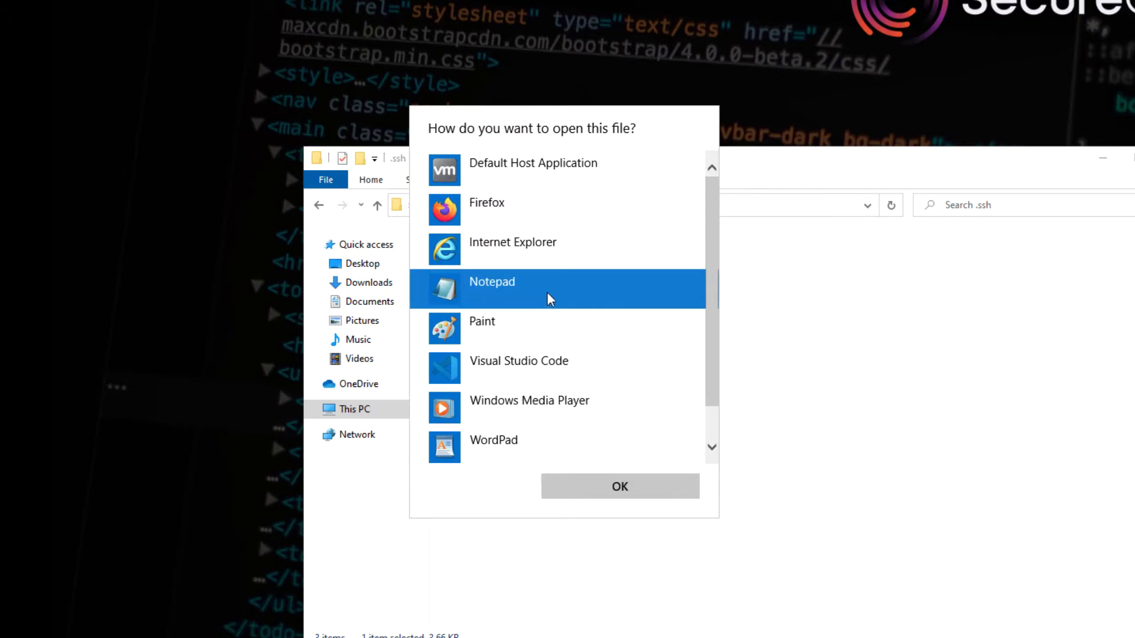
double_click(555, 299)
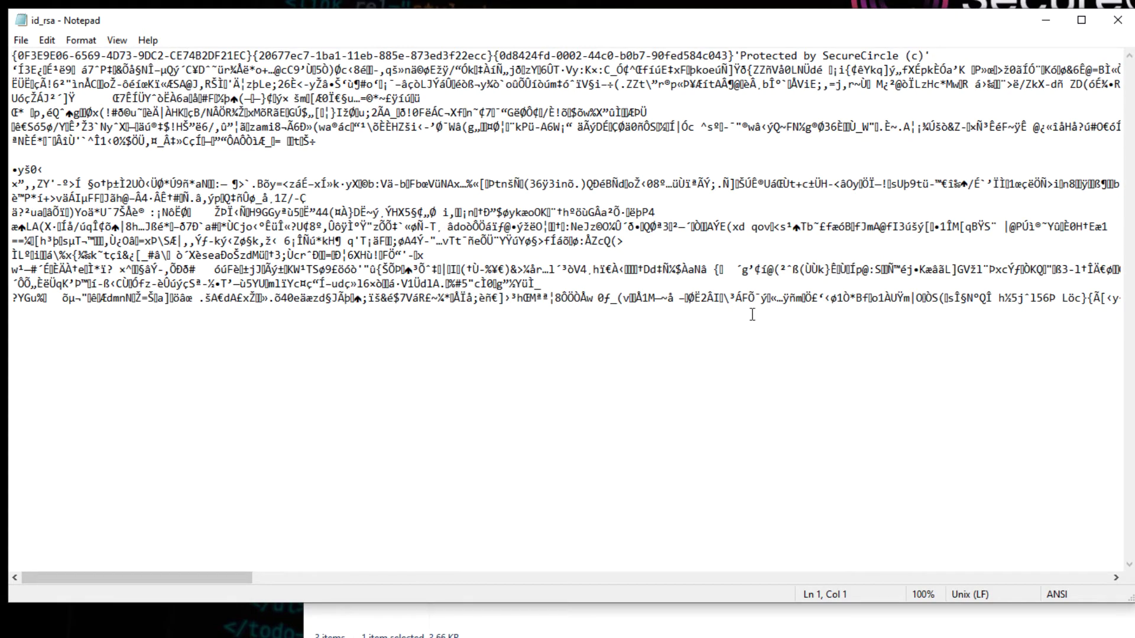
left_click(1117, 19)
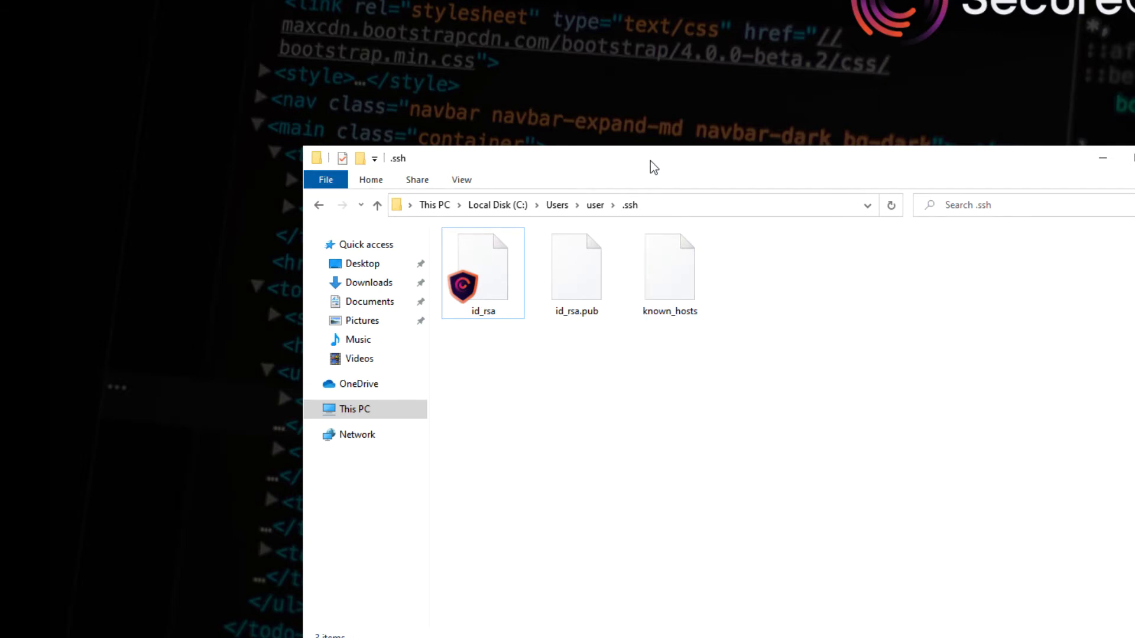
left_click_drag(650, 161, 673, 182)
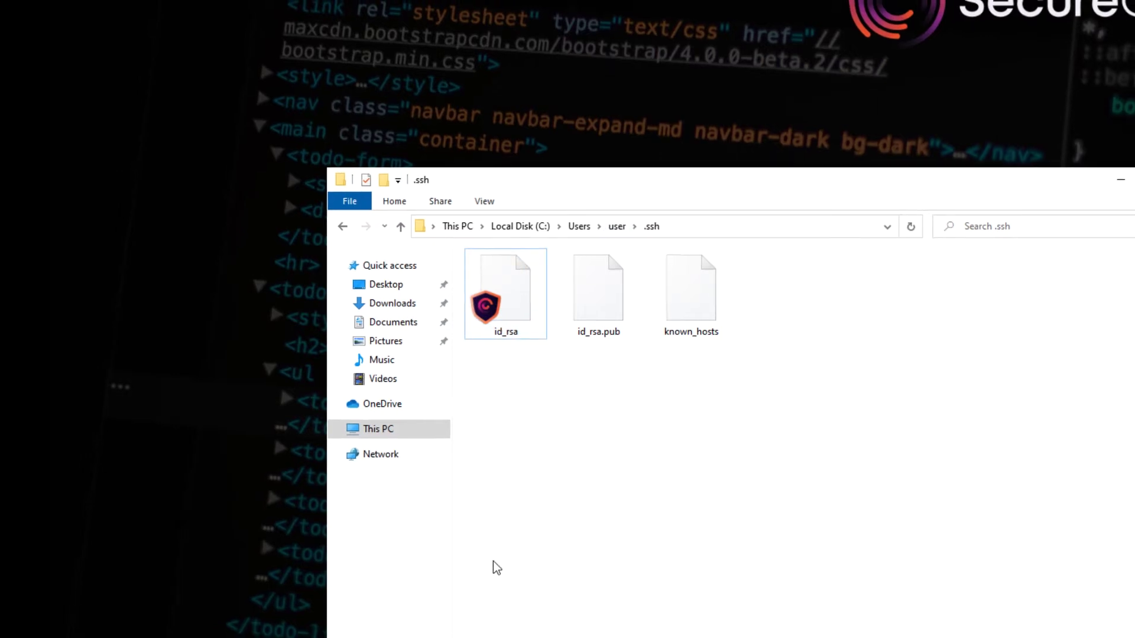
left_click(22, 146)
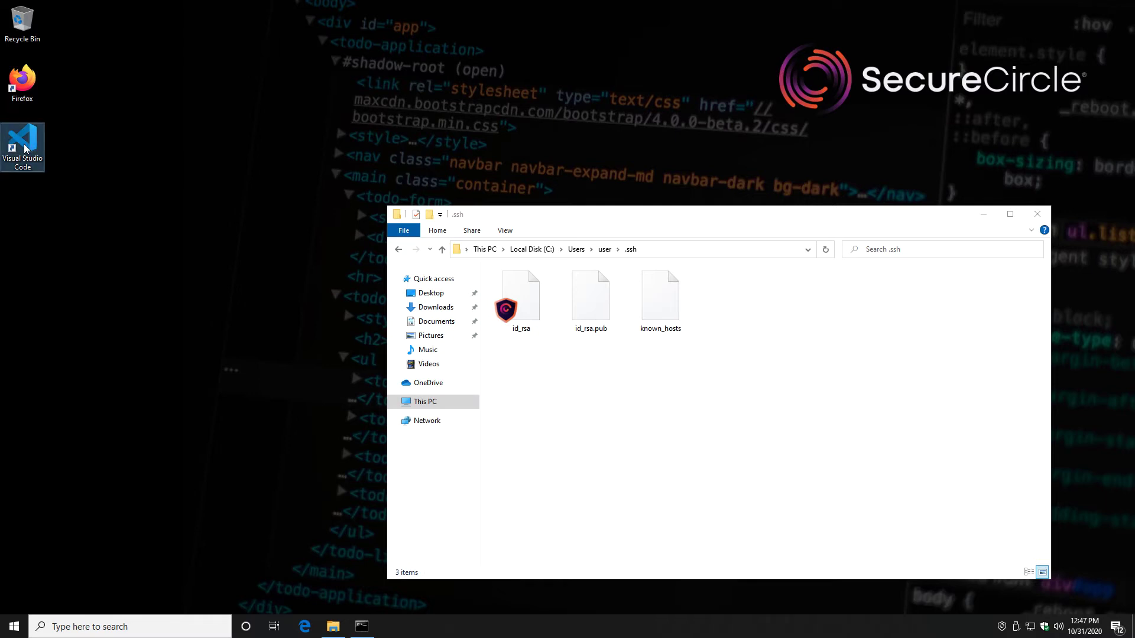
Step: Launch Visual Studio Code and bring the Command Prompt window into view
double_click(26, 148)
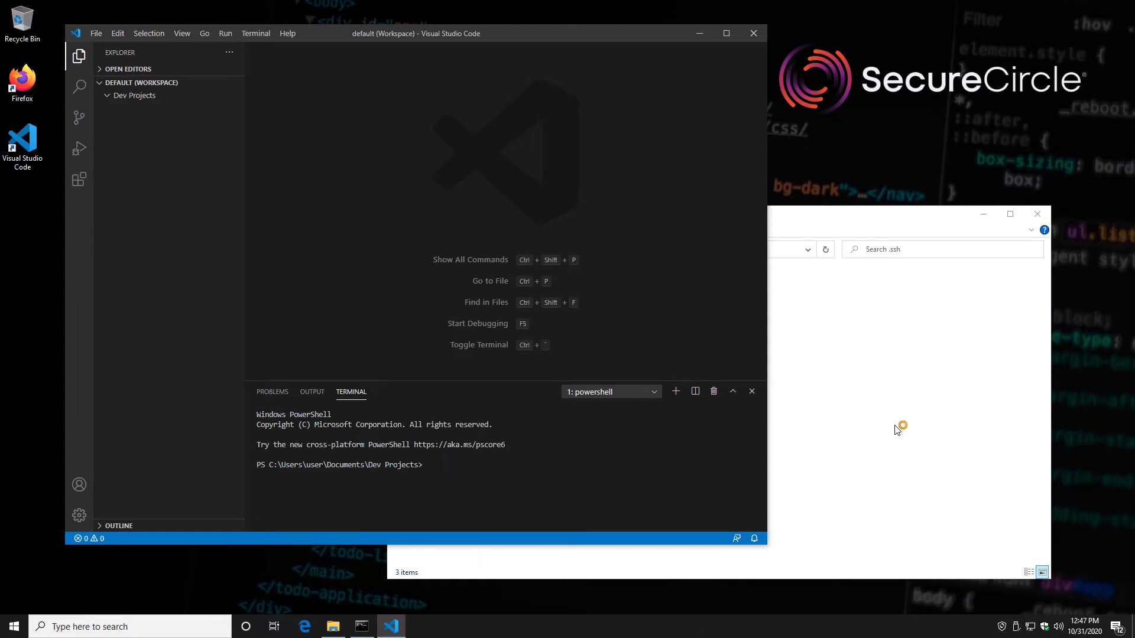
left_click(892, 449)
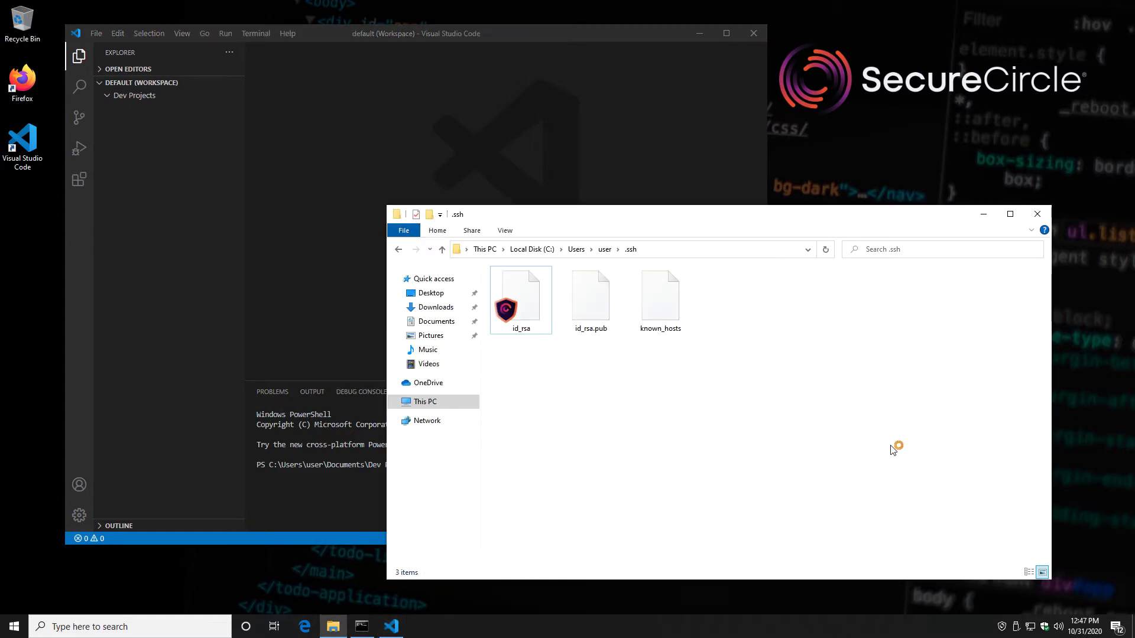
left_click(363, 628)
left_click_drag(357, 309, 384, 261)
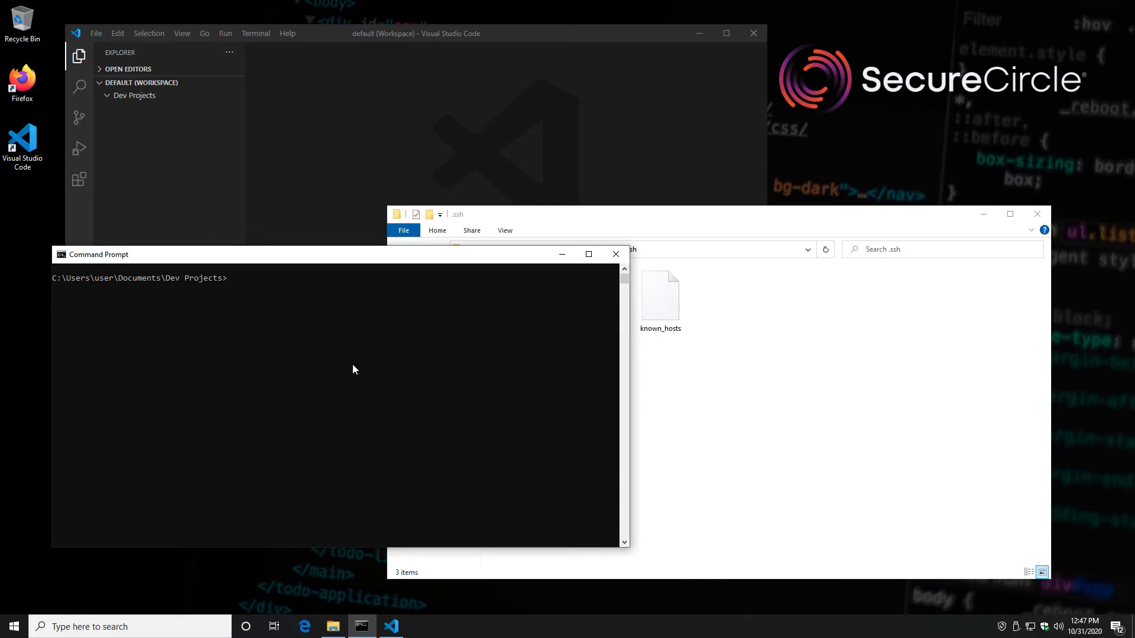
Step: Run the pasted cd and git clone command for custom-lookup-lambda into Dev Projects
type("cd")
key("ctrl+v")
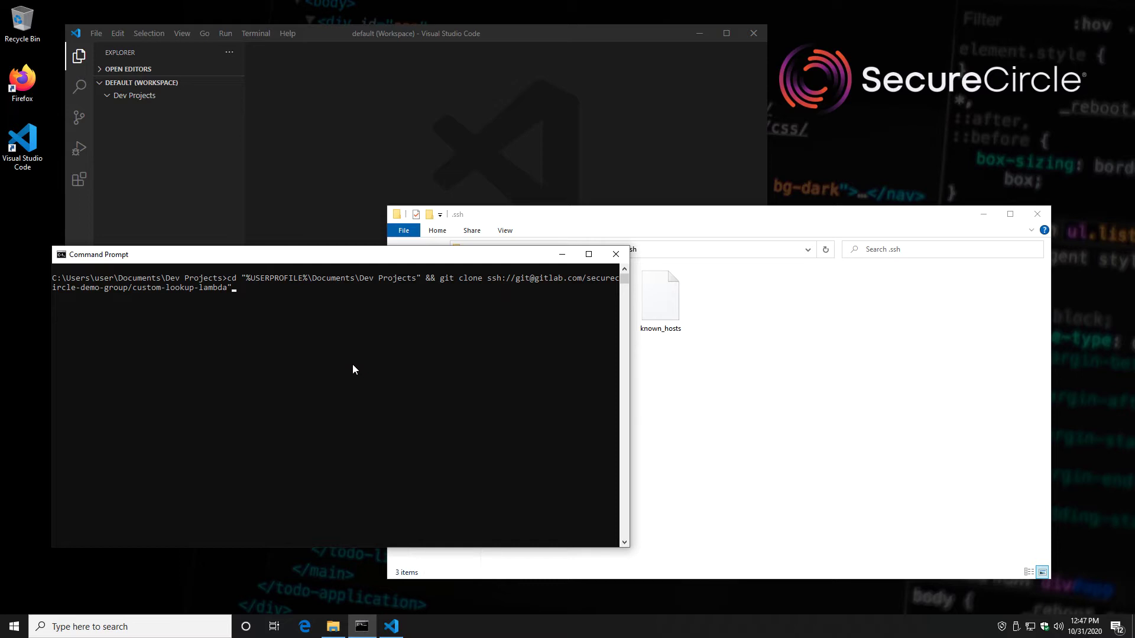
key("Return")
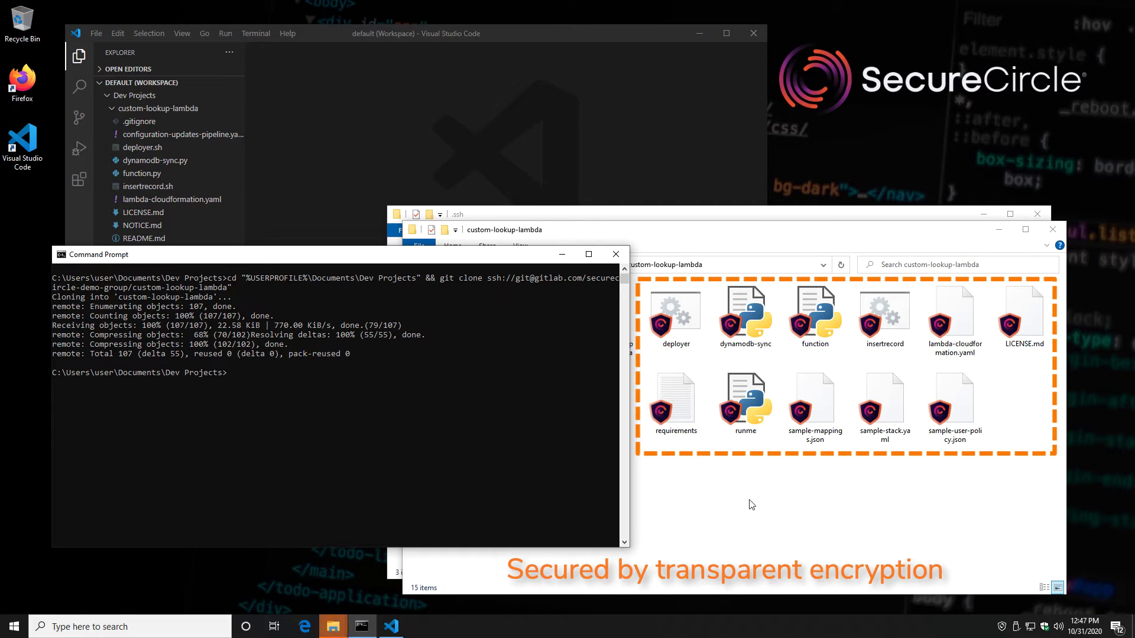
left_click(539, 487)
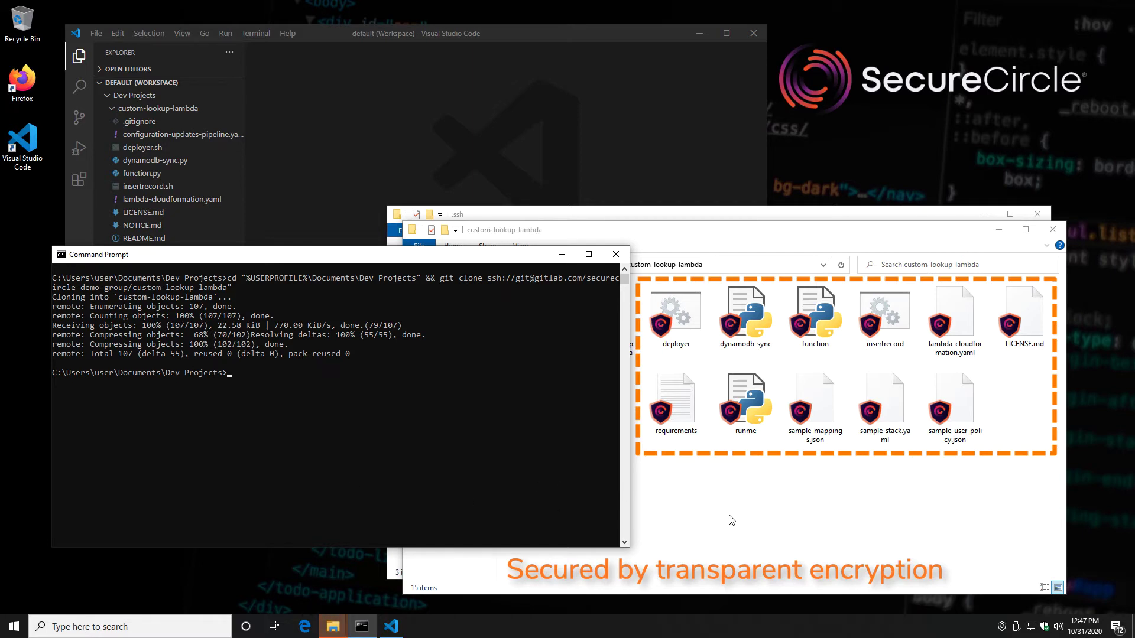
left_click(729, 515)
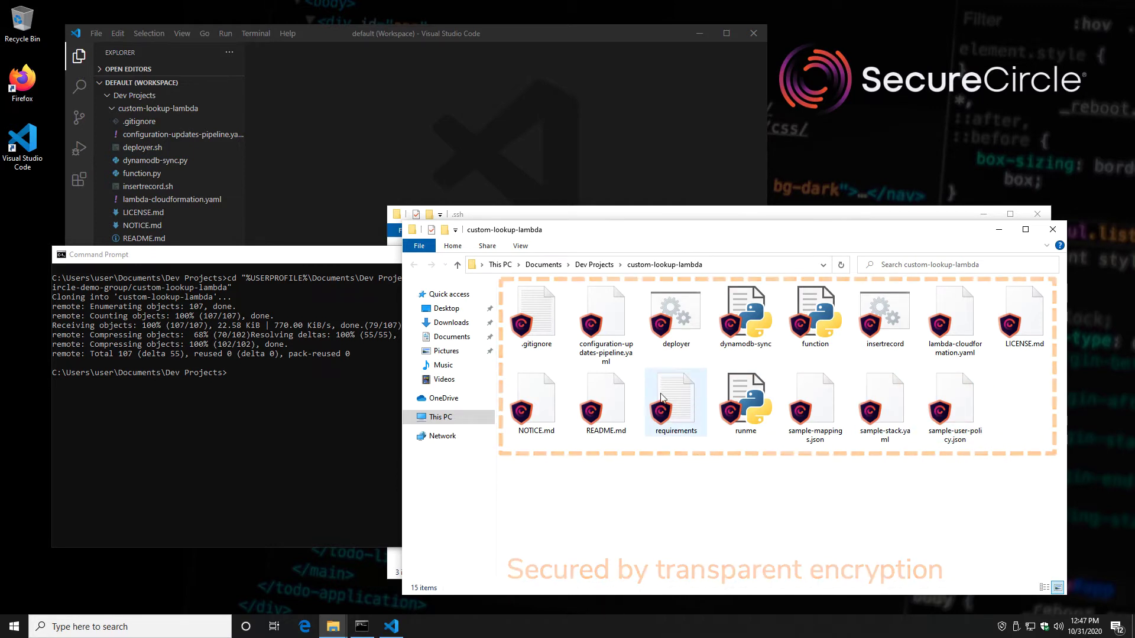
Step: Open README.md with Notepad to see scrambled ciphertext, then close Notepad
right_click(617, 393)
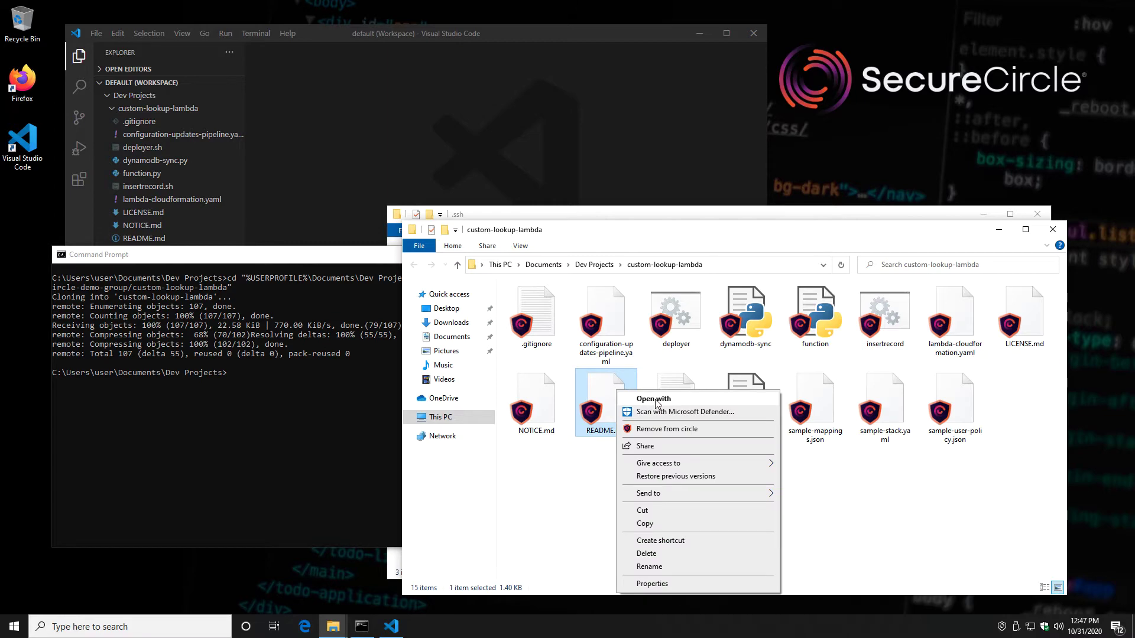
left_click(654, 399)
left_click(511, 203)
left_click(607, 328)
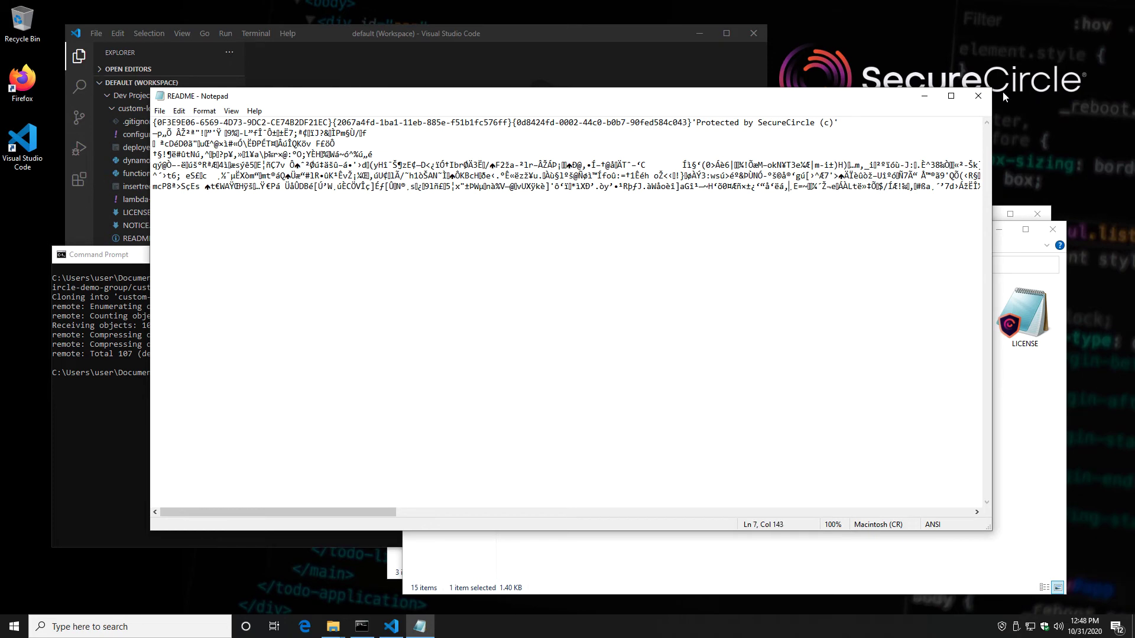
left_click(978, 95)
Step: In VS Code, open function.py, lambda-cloudformation.yaml and LICENSE.md from the cloned project
left_click_drag(594, 37, 633, 46)
left_click(178, 185)
left_click(185, 209)
left_click(188, 222)
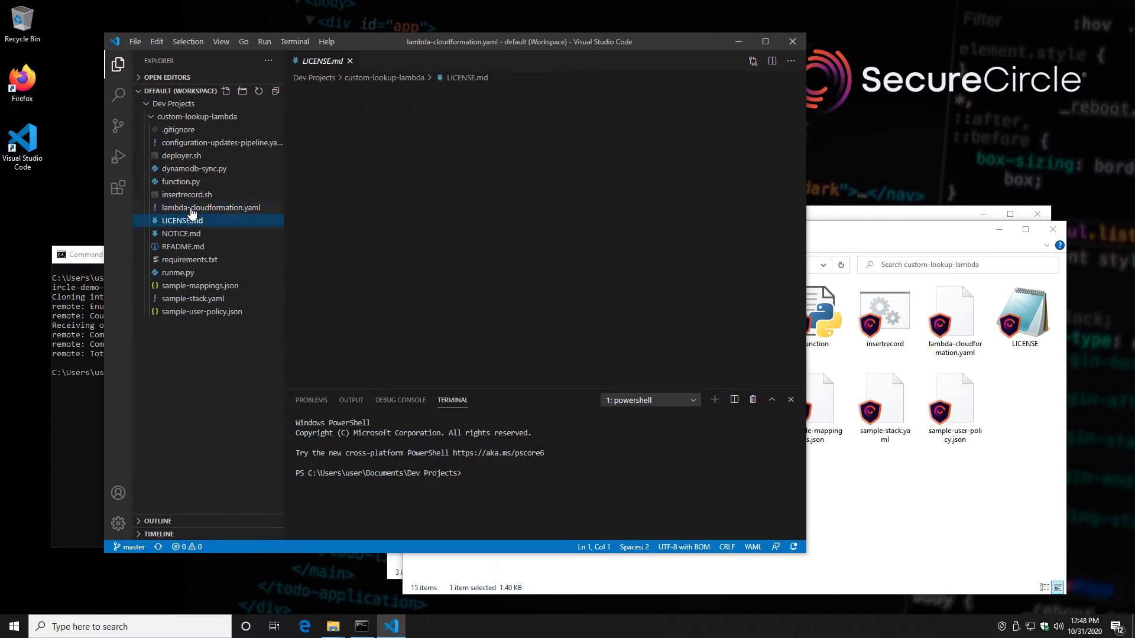
Step: Browse the project files in VS Code as readable code, ending on runme.py
left_click(185, 210)
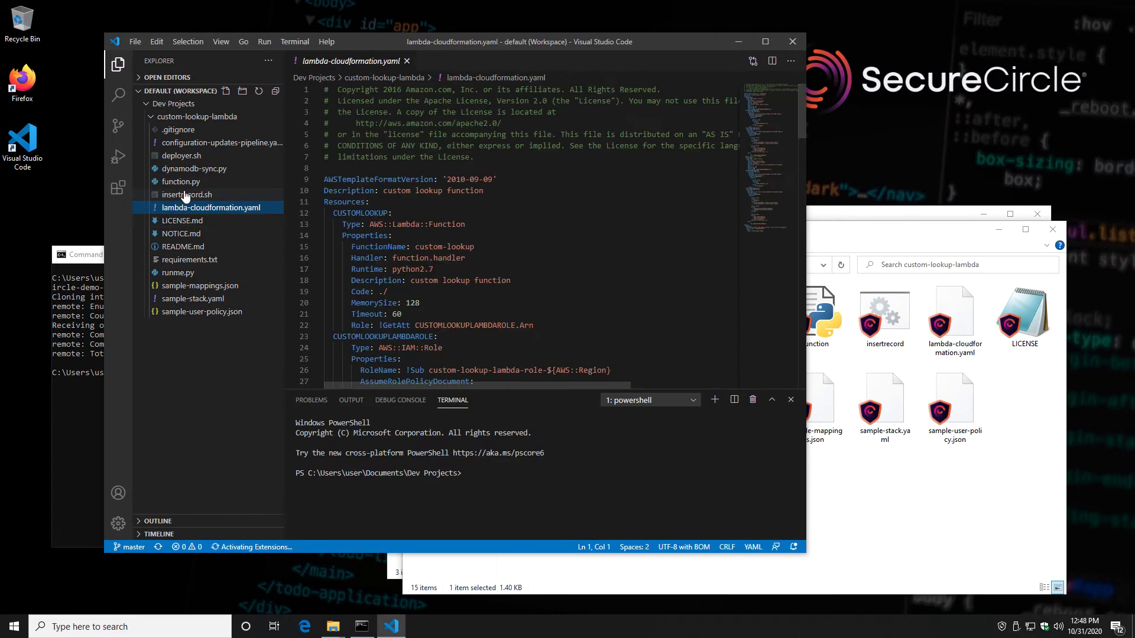
left_click(186, 195)
left_click(182, 247)
left_click(189, 183)
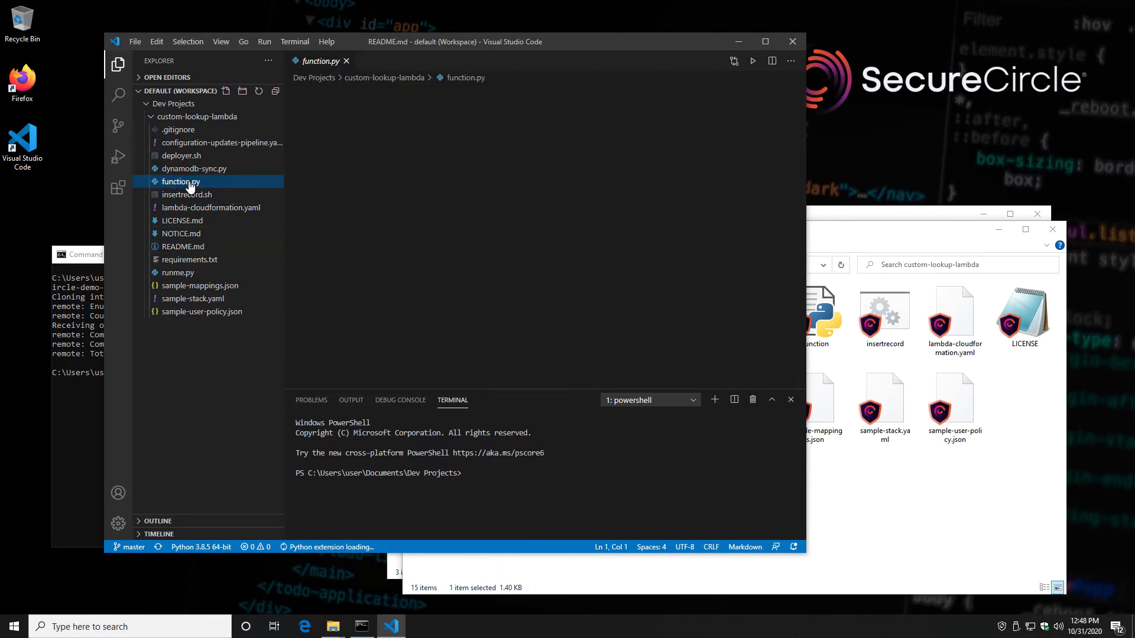
left_click(189, 170)
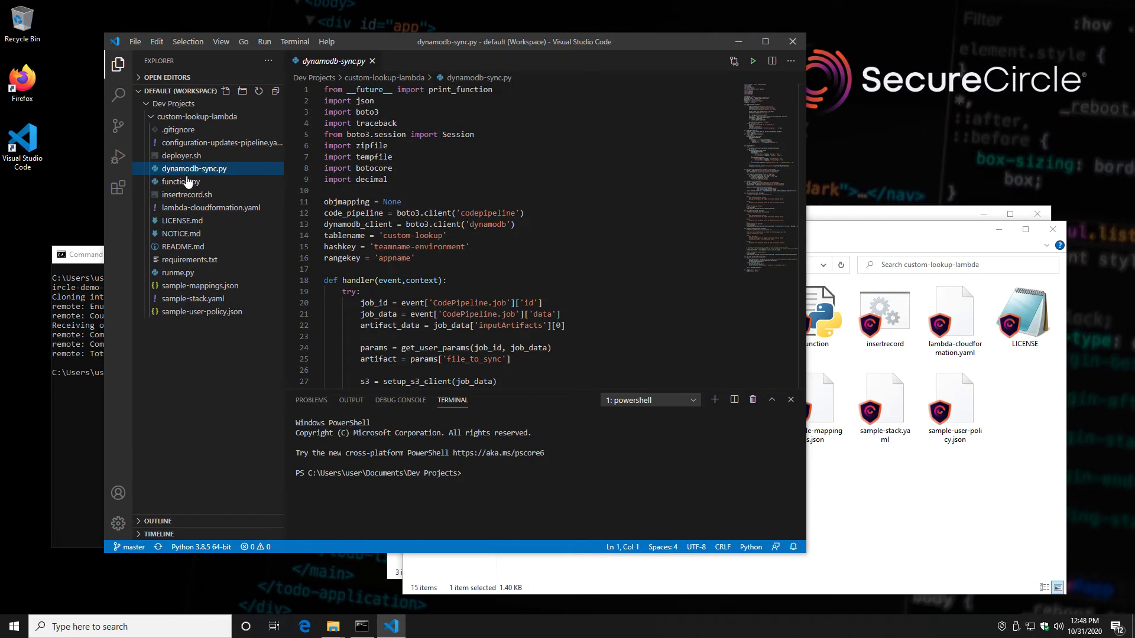
left_click(195, 223)
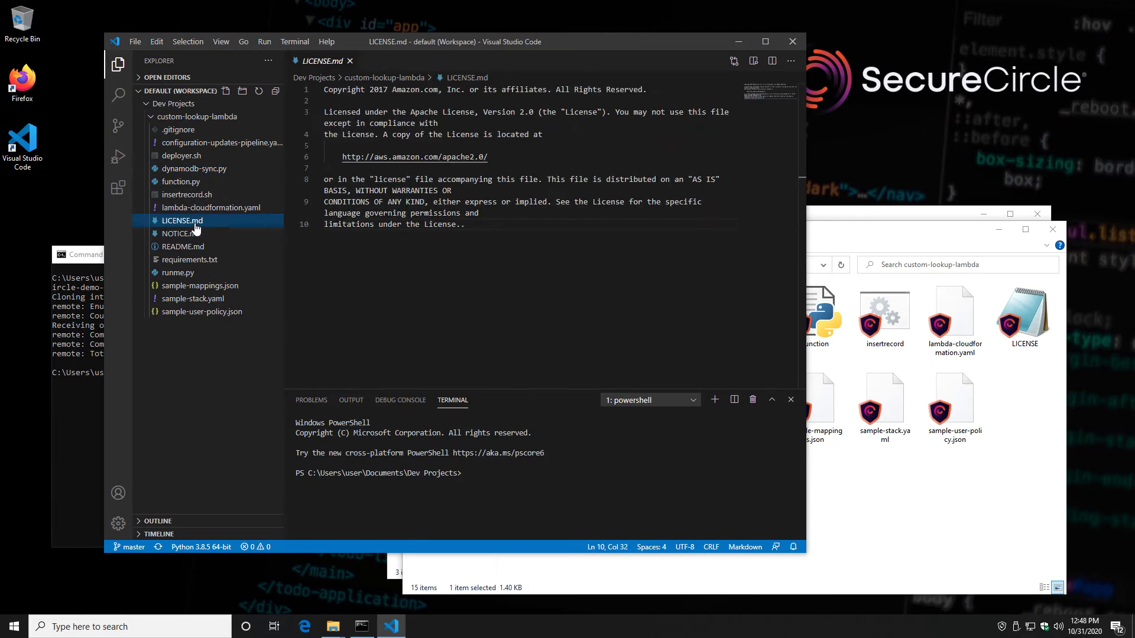
left_click(194, 235)
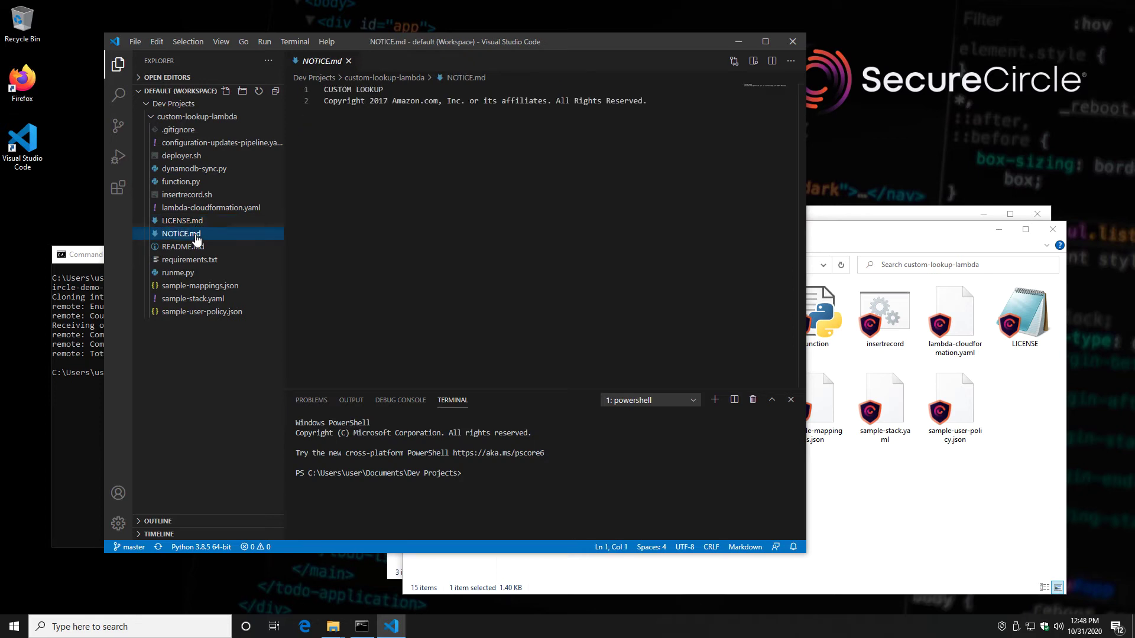
left_click(188, 195)
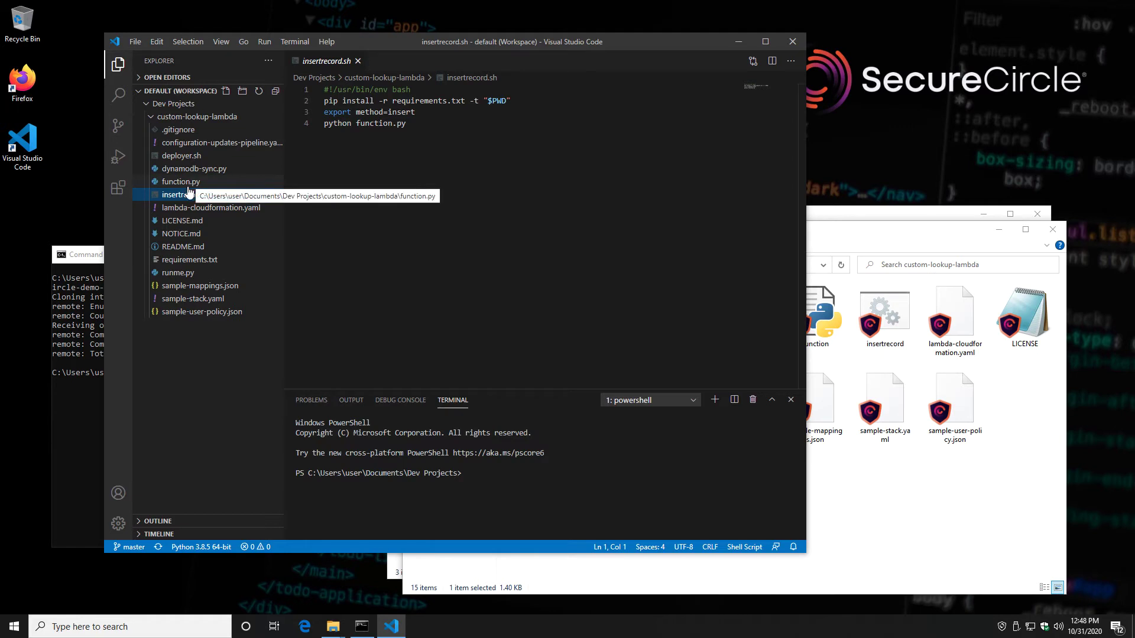
left_click(187, 274)
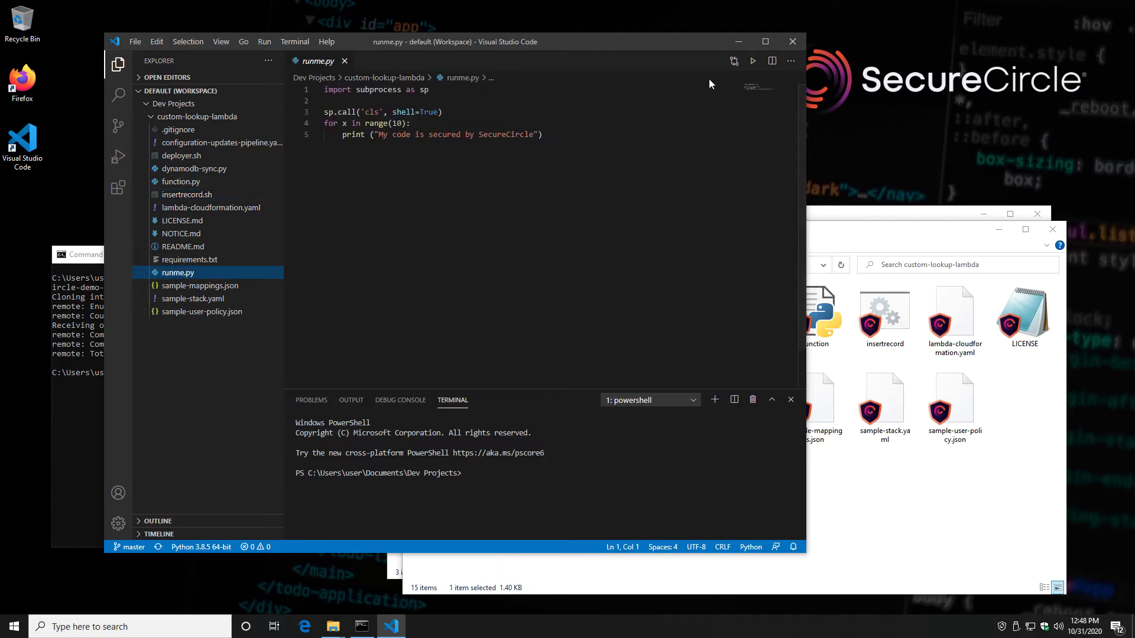
Step: Run runme.py, printing 'My code is secured by SecureCircle' ten times, and clear the Explorer windows
left_click(753, 63)
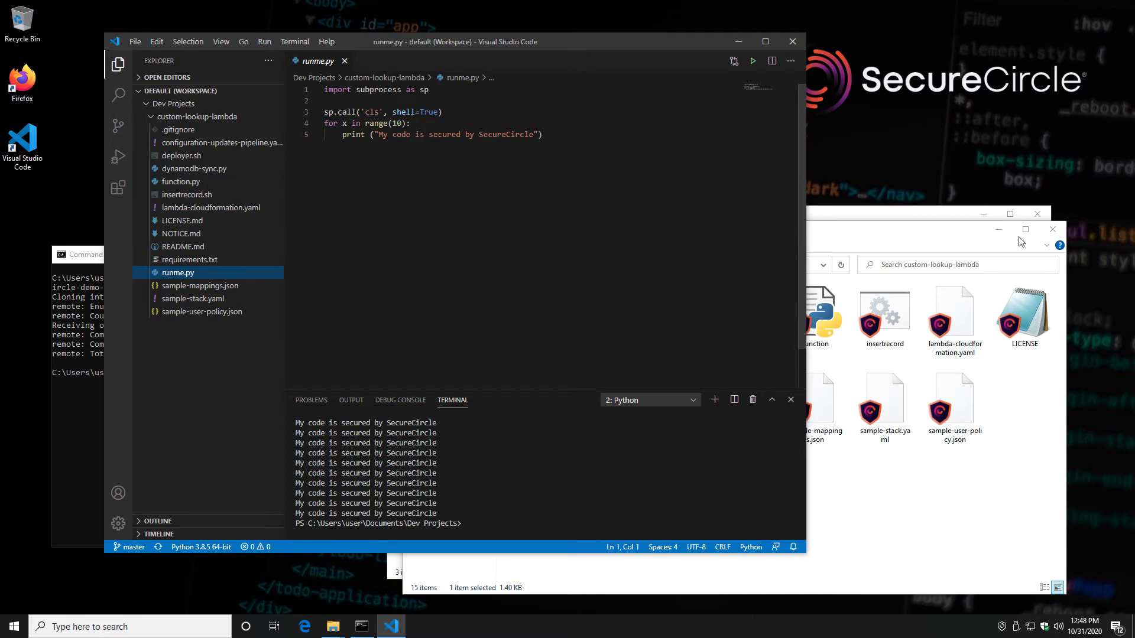
left_click(1053, 229)
left_click(987, 220)
left_click(987, 220)
Step: Create a New Text Document on the desktop and open it in Notepad
right_click(930, 264)
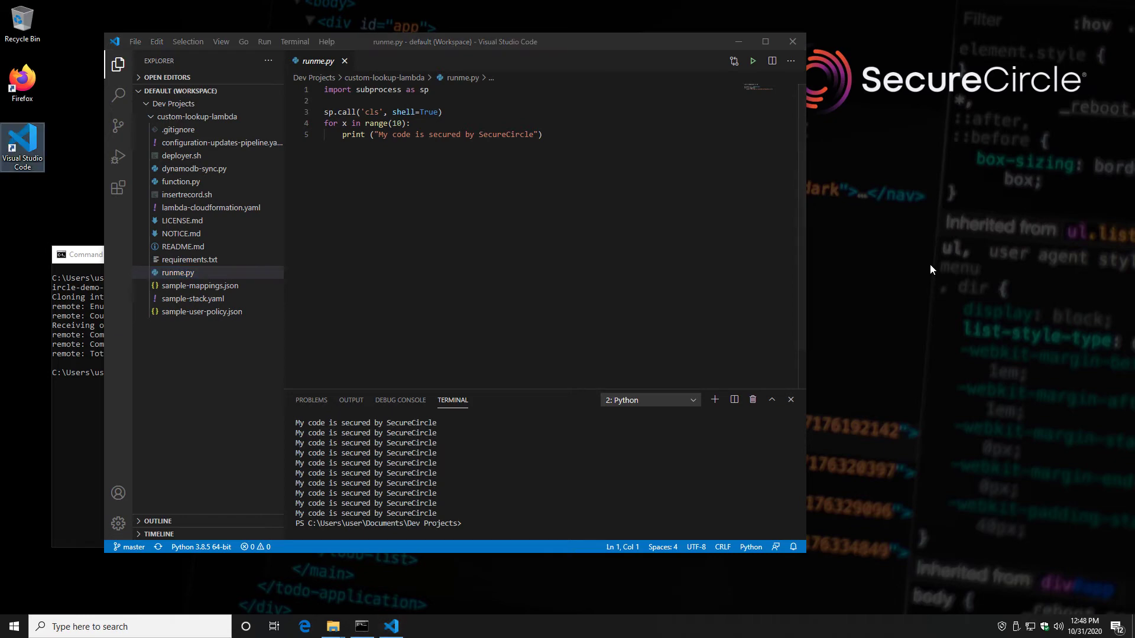
mouse_move(986, 373)
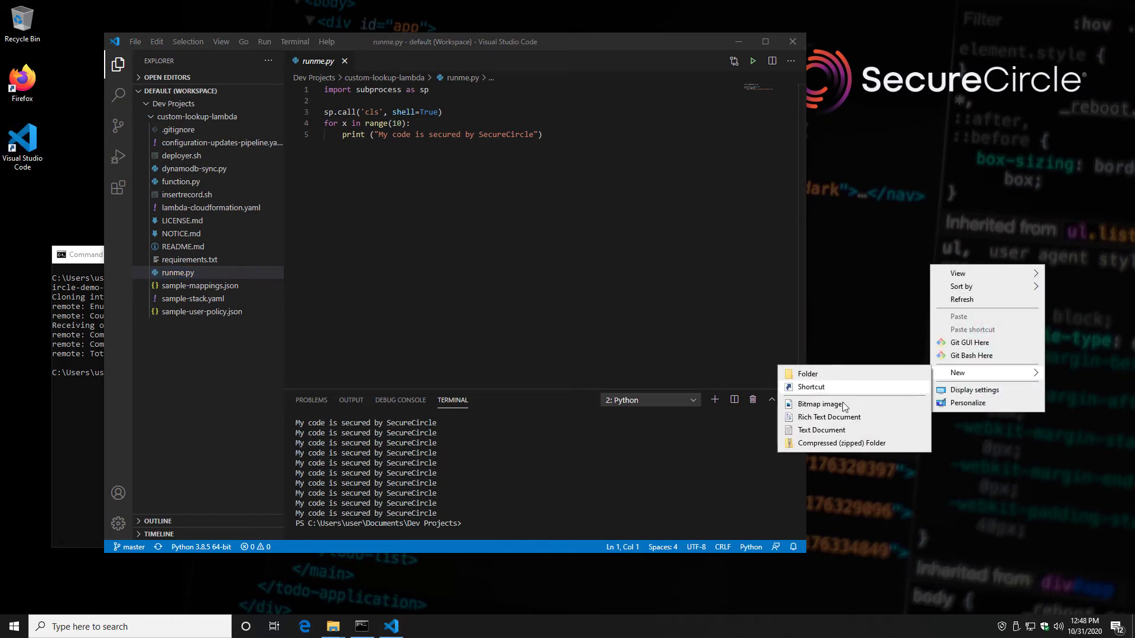
left_click(839, 430)
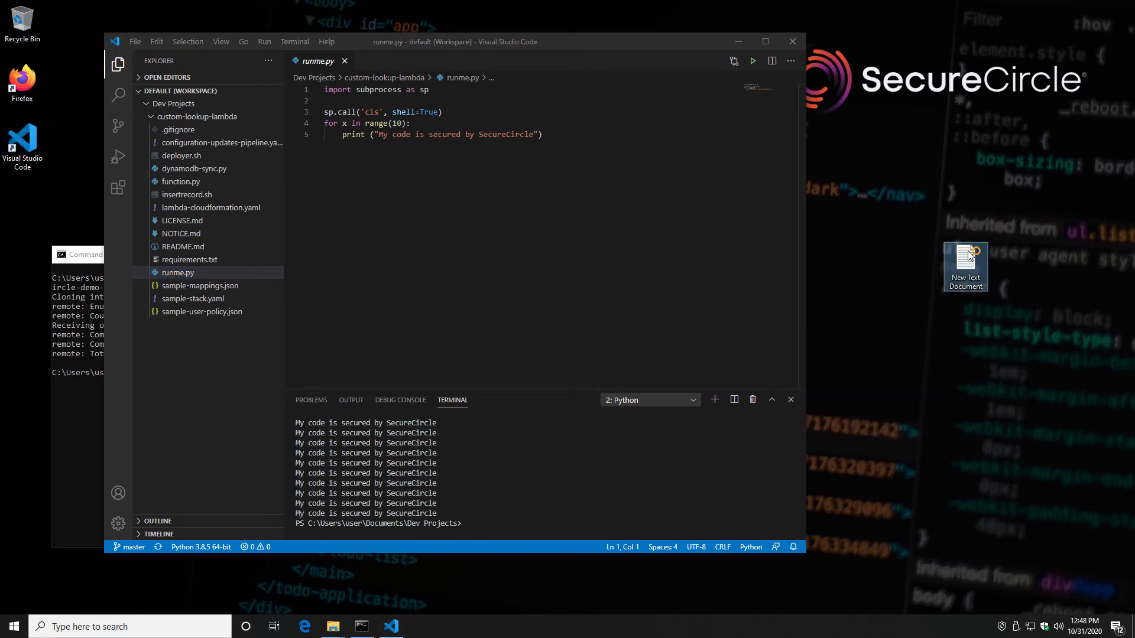
double_click(967, 259)
left_click_drag(639, 103, 809, 184)
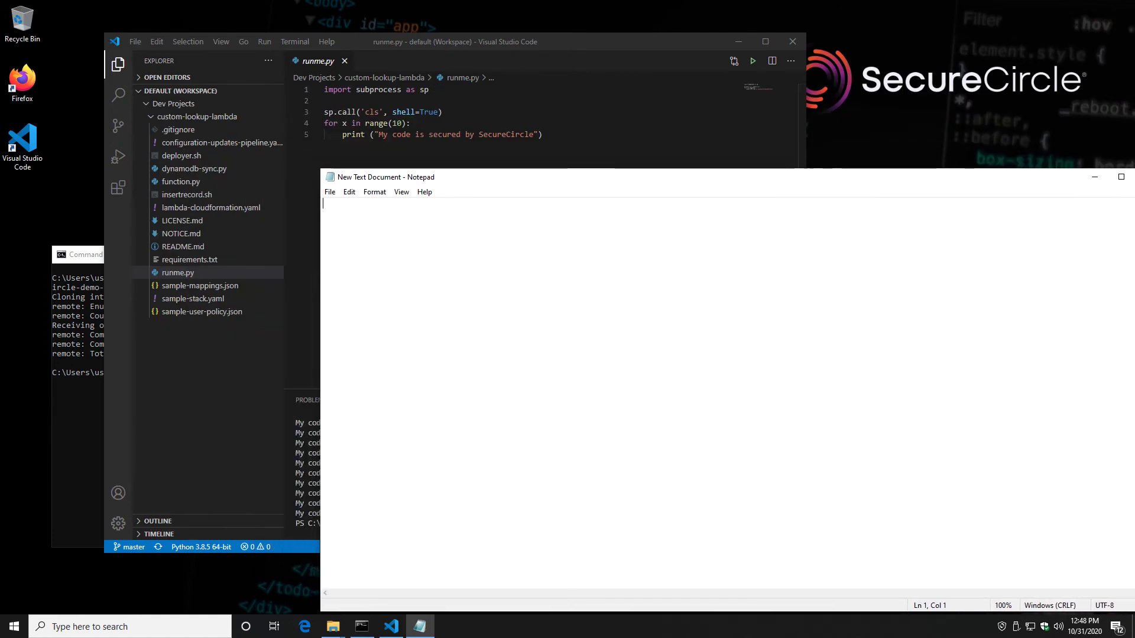
Step: Select all of function.py in VS Code and copy it
left_click(181, 182)
left_click(378, 170)
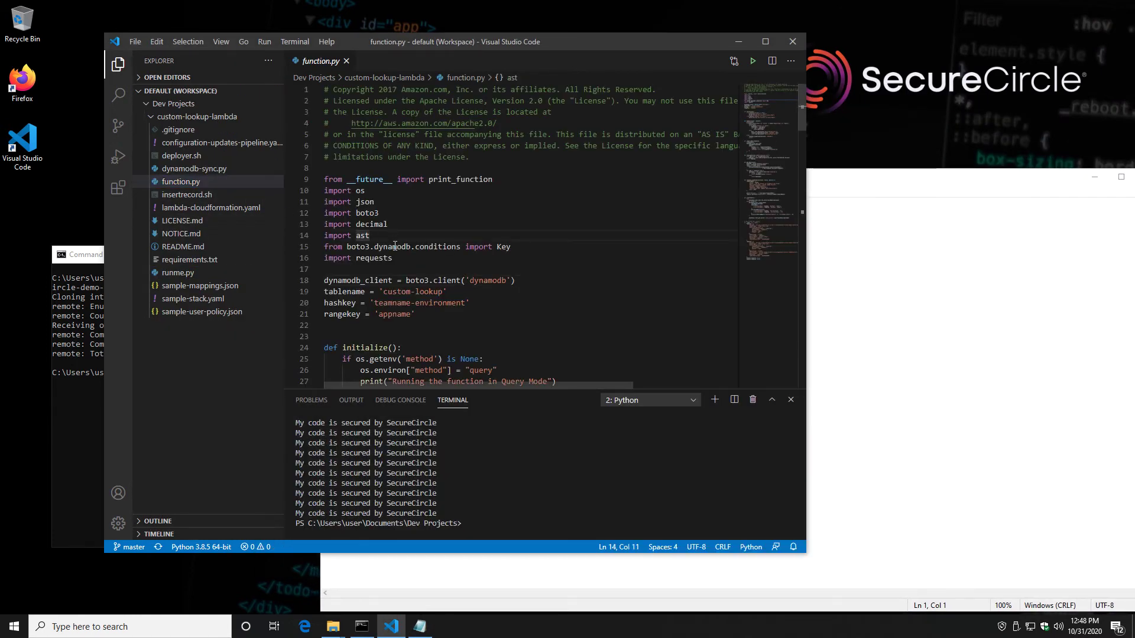
key("ctrl+a")
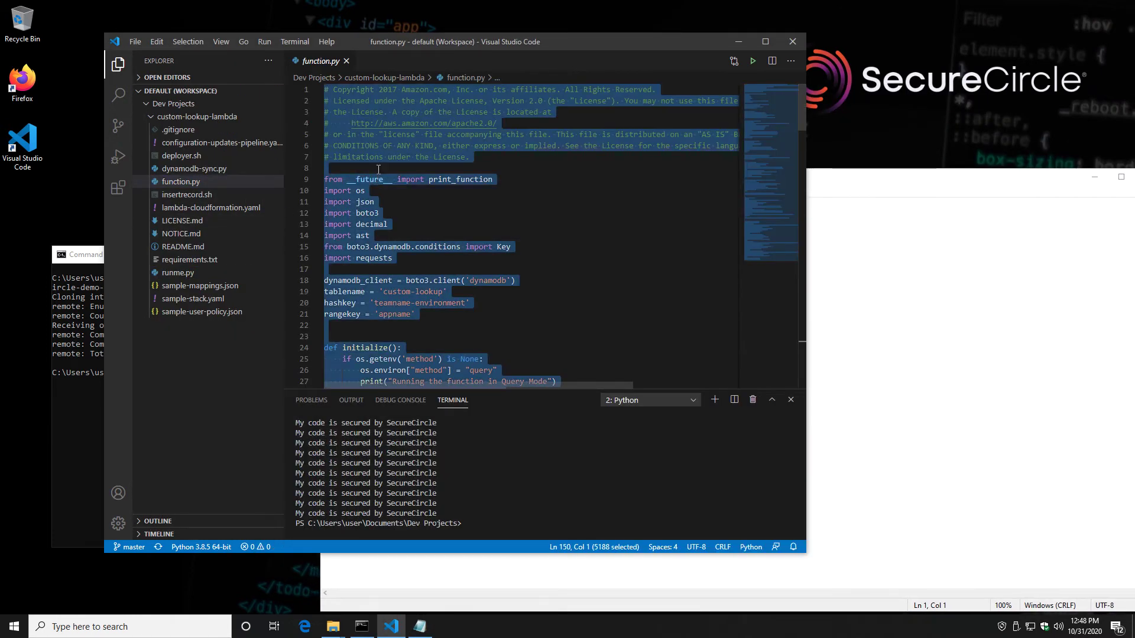
left_click(156, 41)
left_click(184, 117)
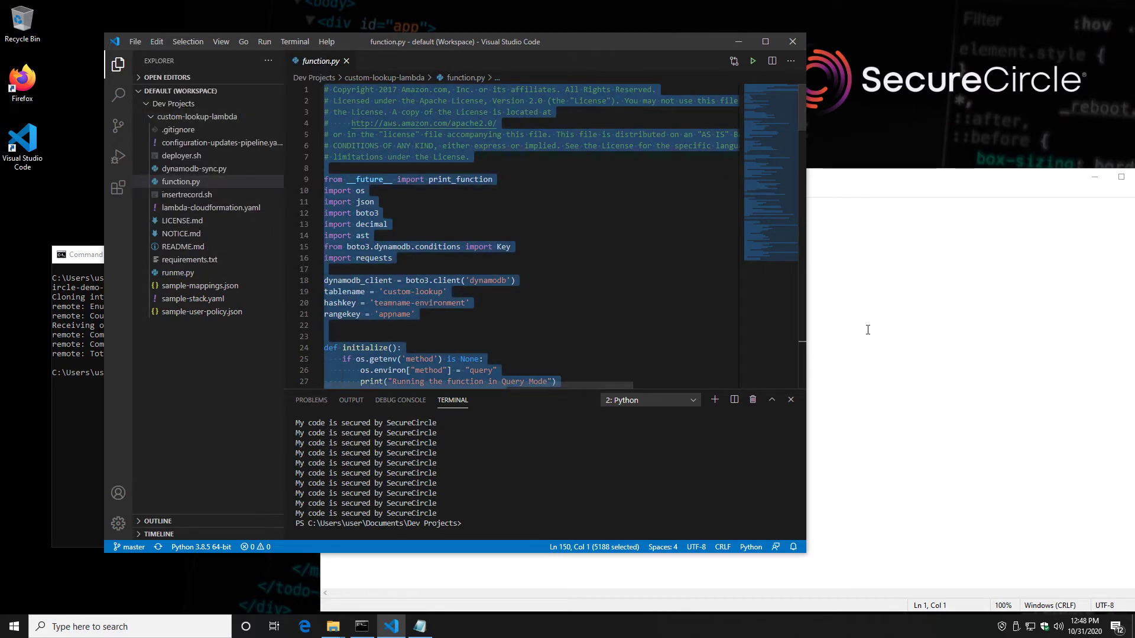
Step: Paste into the Notepad document, which stays blank, then close Notepad
key("alt+Tab")
left_click(349, 192)
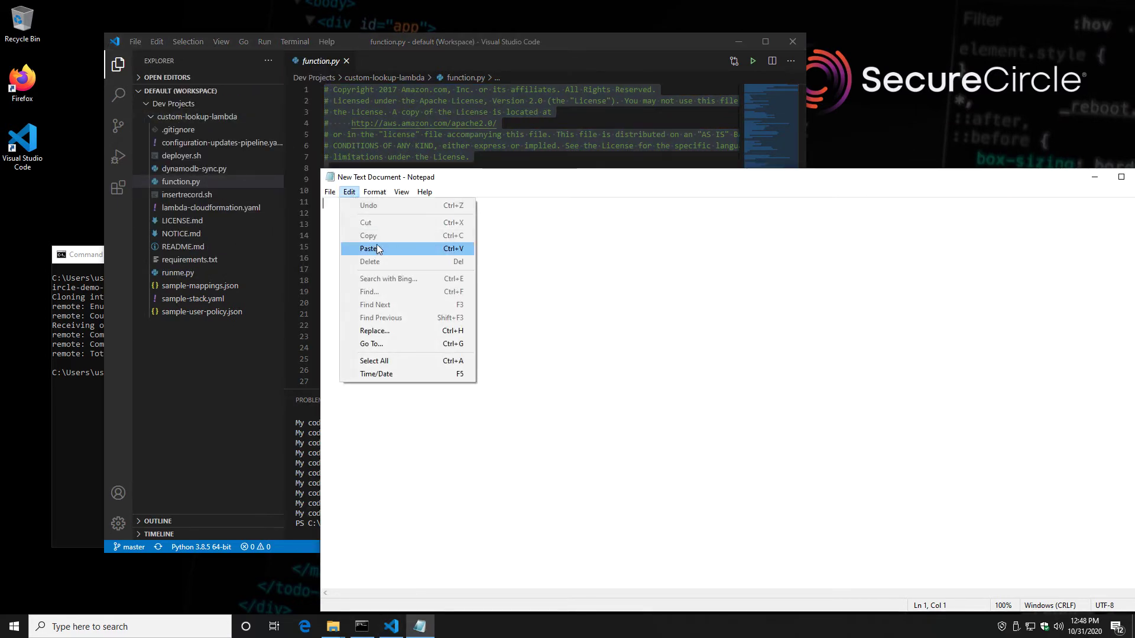
left_click(373, 249)
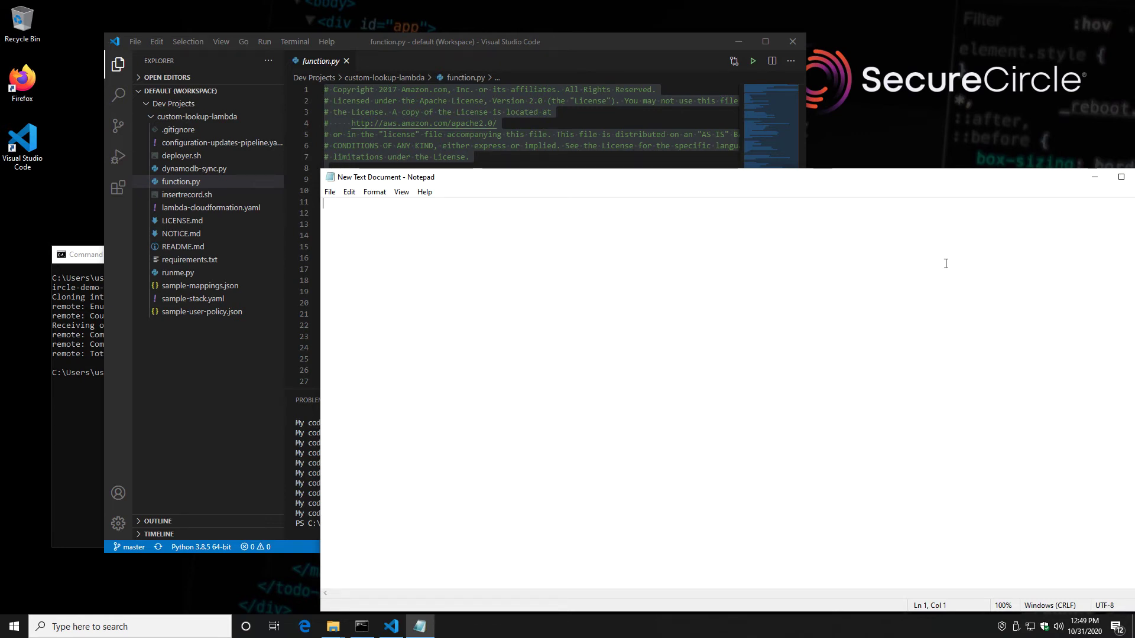
left_click_drag(962, 177, 799, 176)
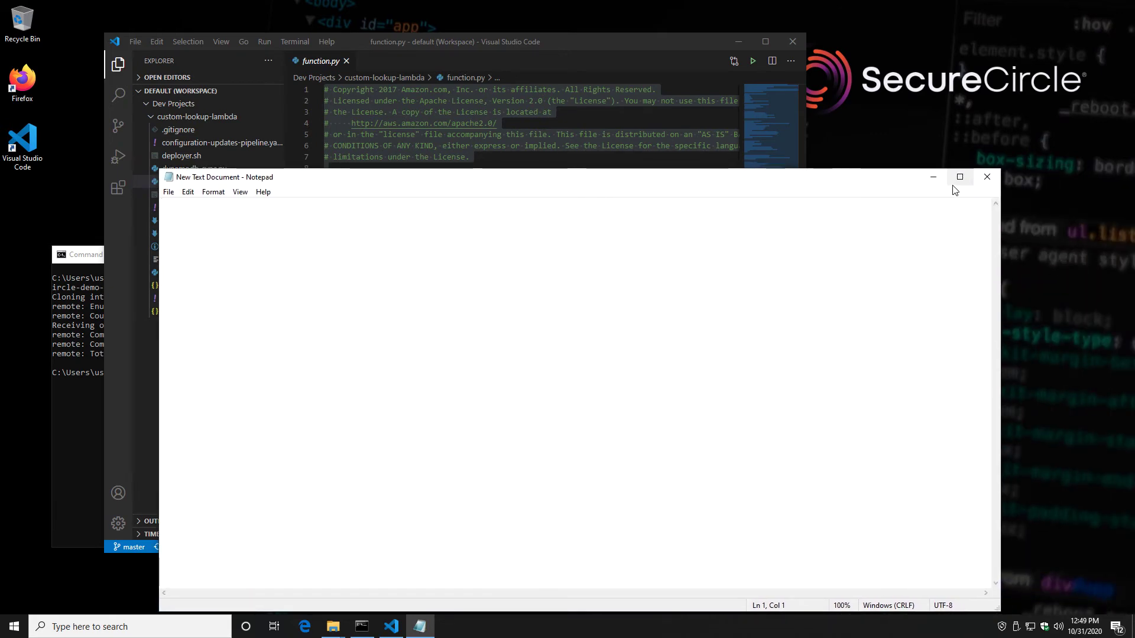
left_click(985, 175)
left_click(665, 260)
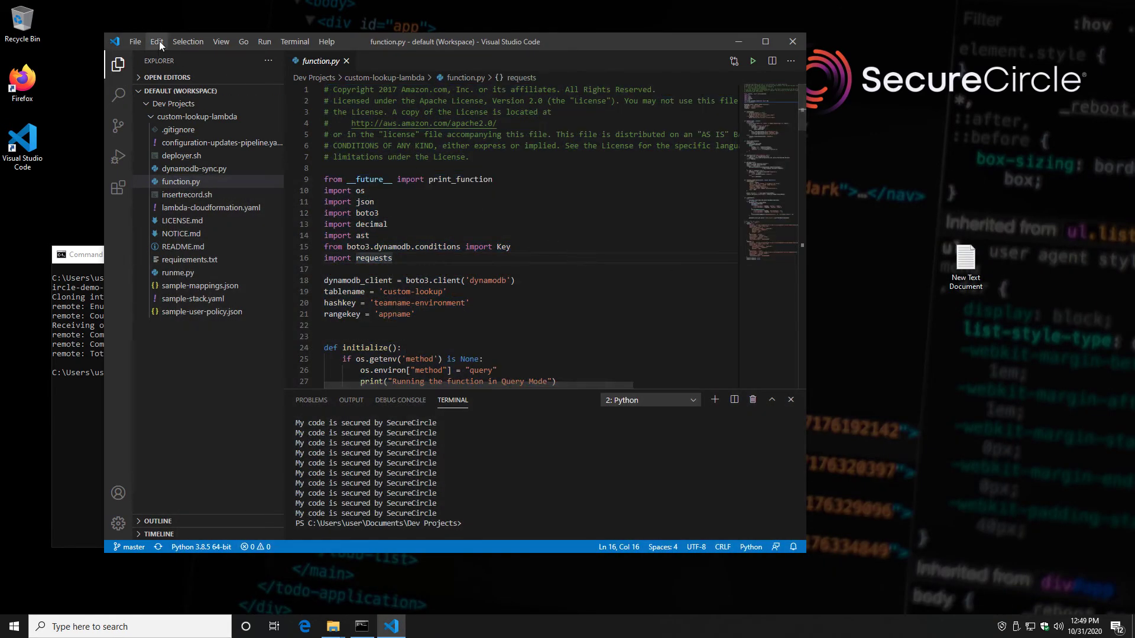
Step: Open the desktop's New Text Document.txt in Visual Studio Code
left_click(135, 41)
left_click(163, 97)
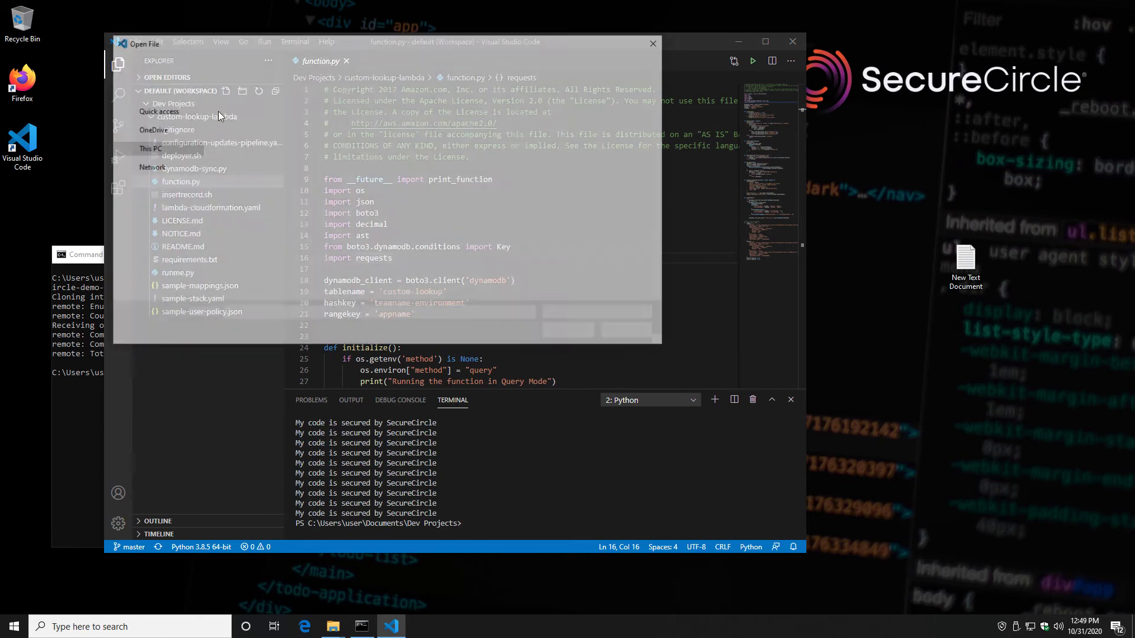
left_click(152, 124)
double_click(247, 119)
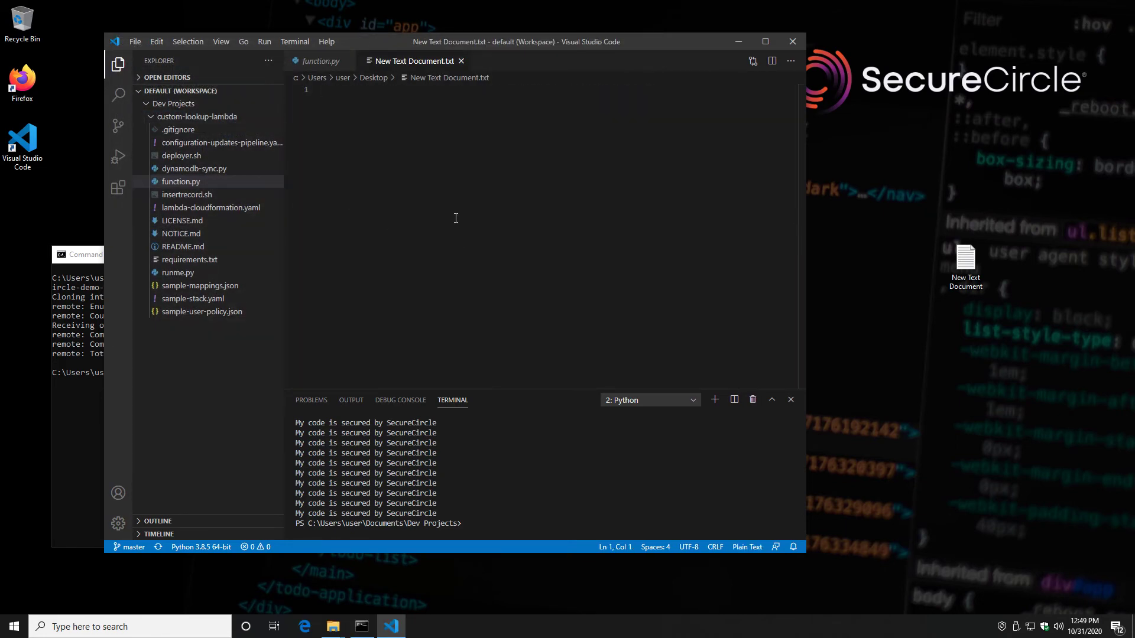
Step: Paste the copied function.py code into the document and save it
right_click(455, 218)
left_click(492, 280)
left_click(506, 285)
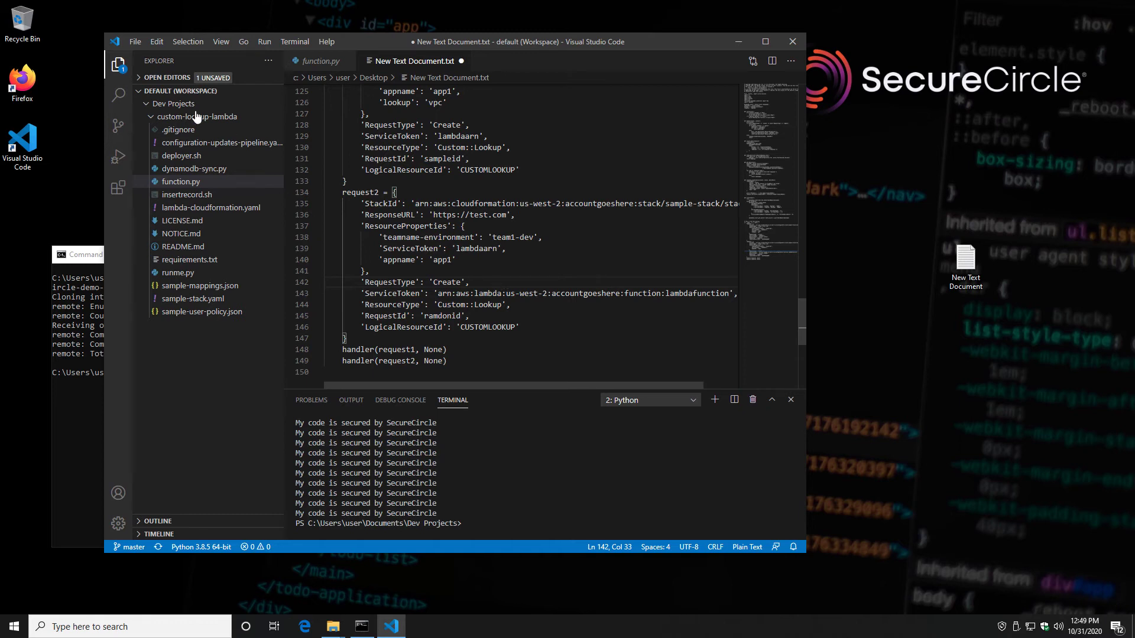
left_click(134, 41)
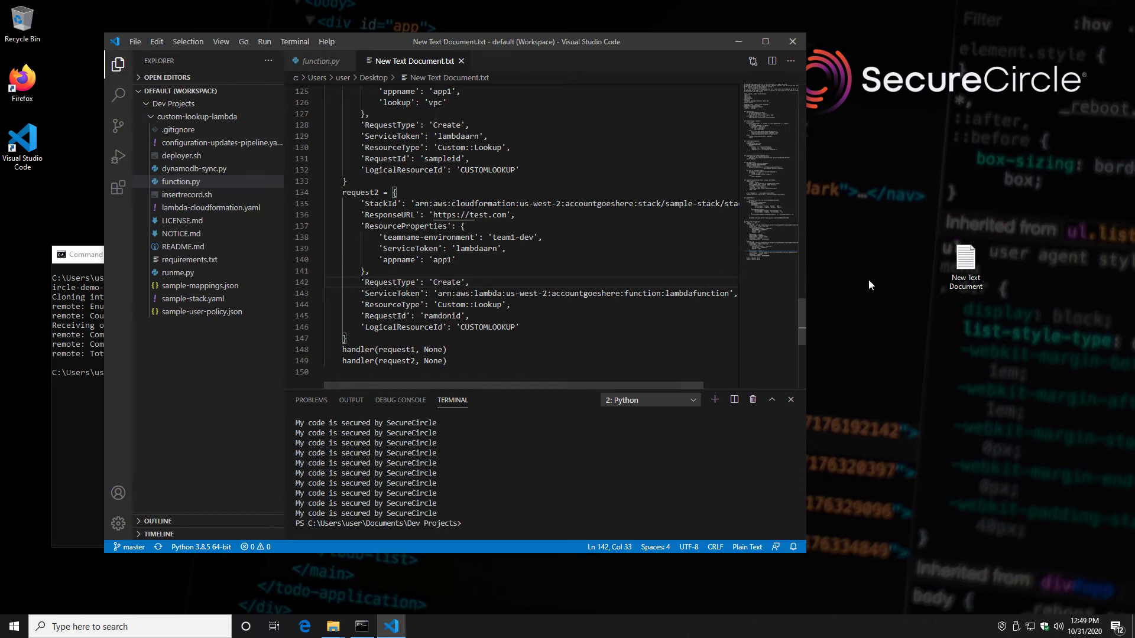
right_click(966, 260)
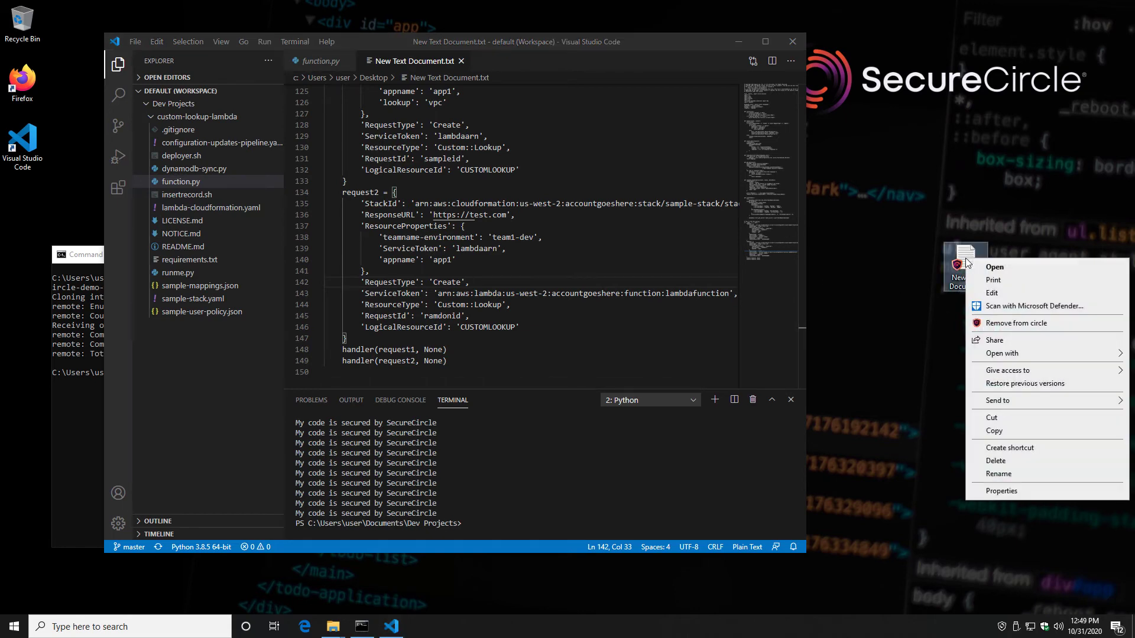
left_click(992, 293)
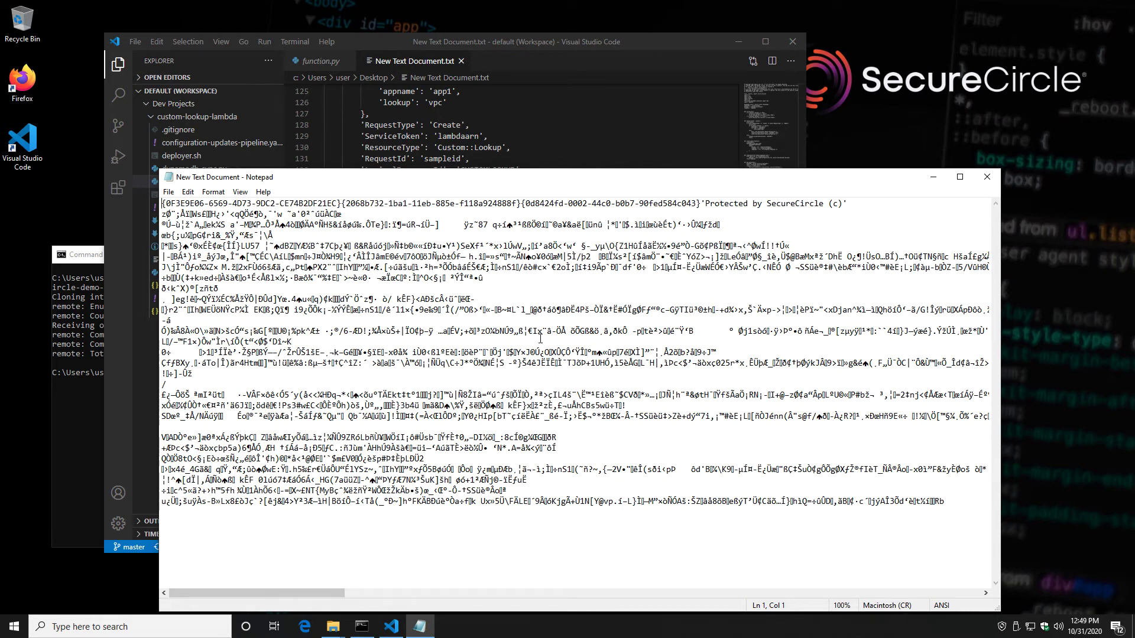
left_click(987, 177)
left_click(540, 247)
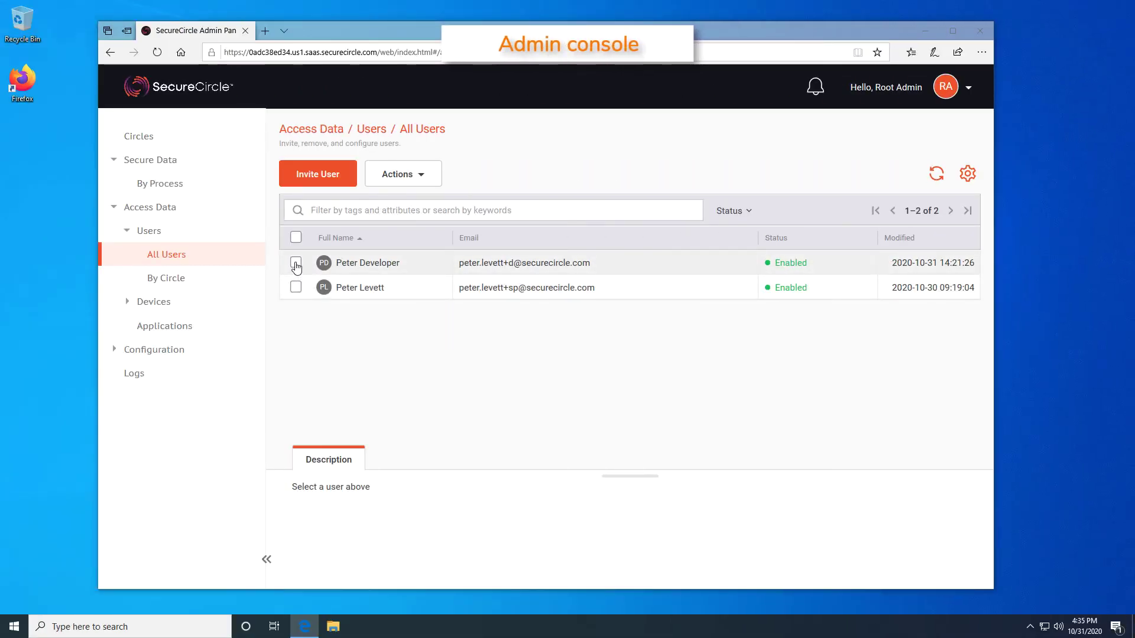
Step: Select the developer user and apply Actions > Disable, confirming with Modify
left_click(296, 264)
left_click(420, 177)
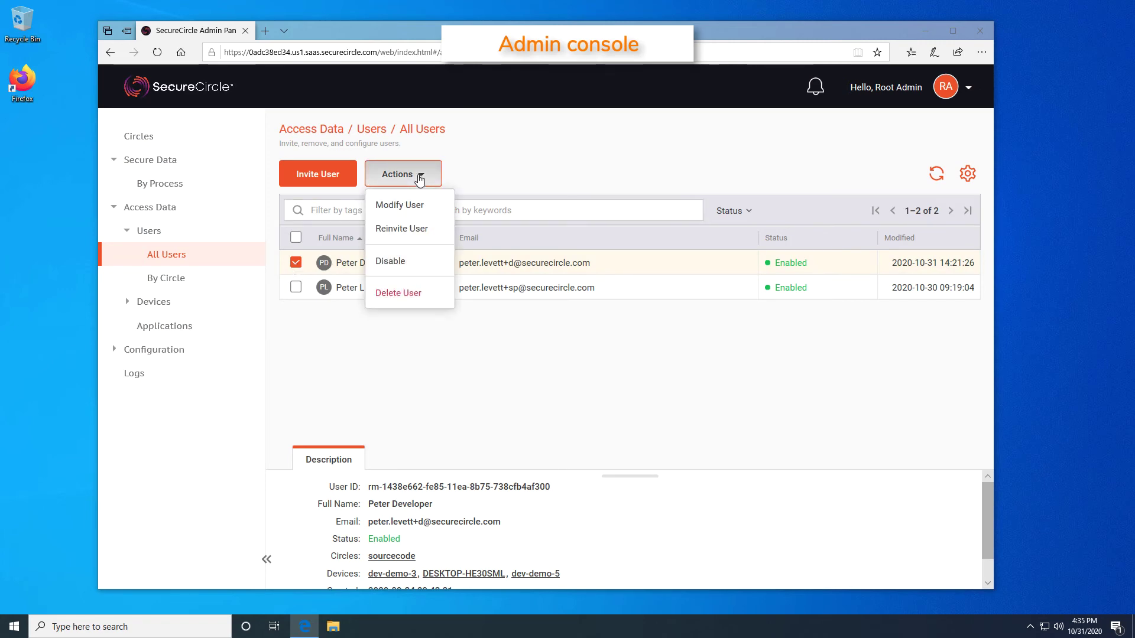
left_click(389, 261)
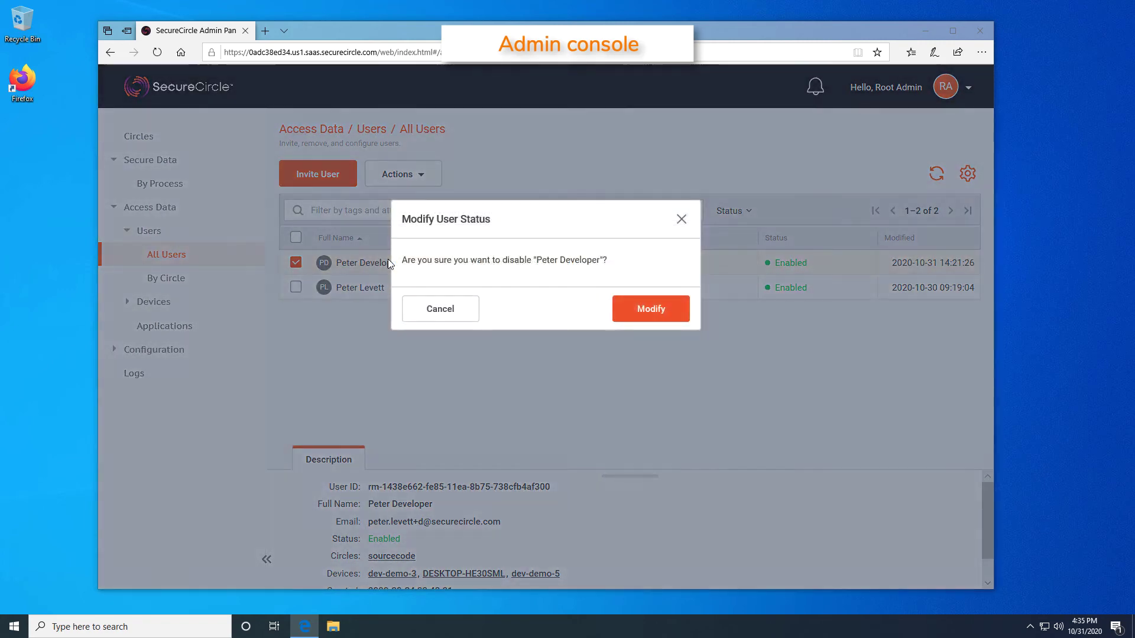
left_click(661, 311)
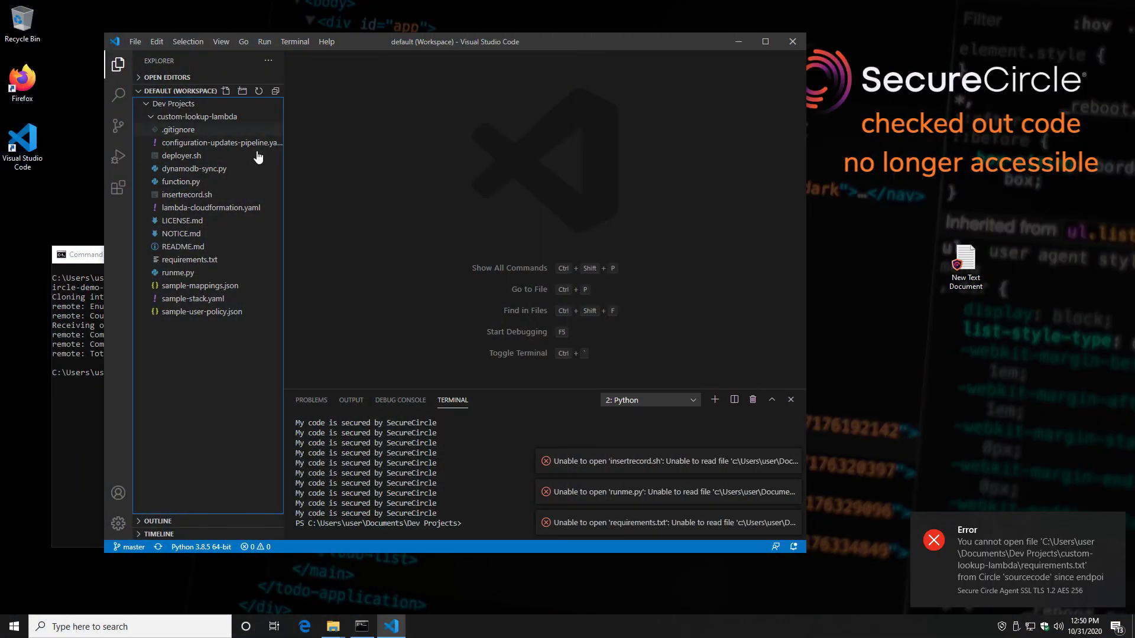
Step: Try opening each project file, from function.py to requirements.txt, hitting 'Unable to open' errors, then close VS Code
left_click(199, 182)
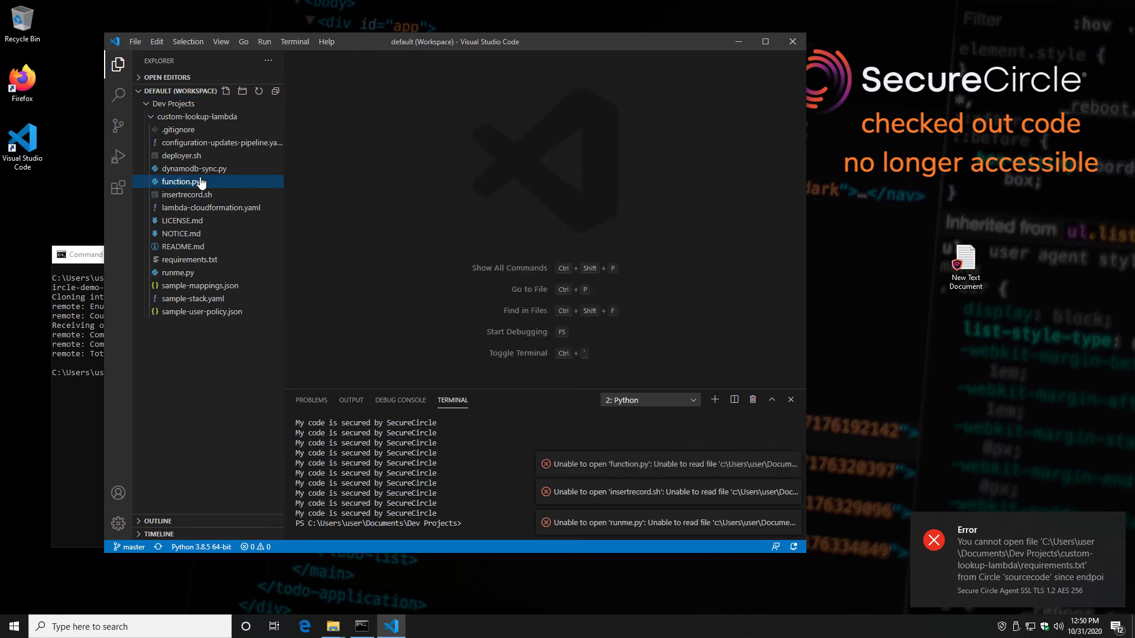
left_click(201, 208)
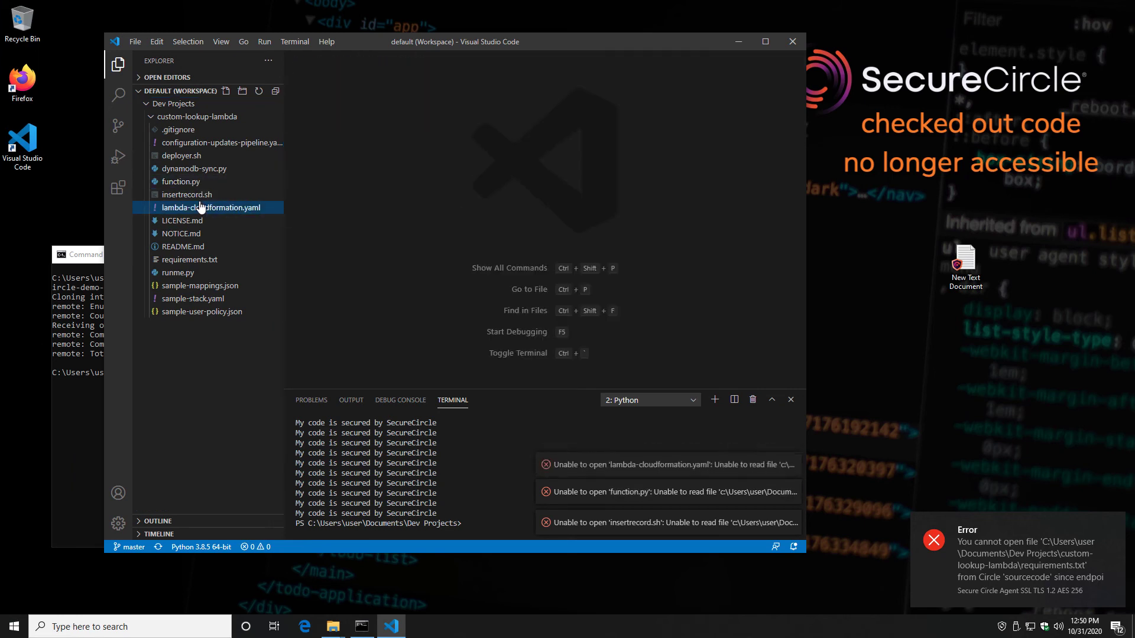
left_click(194, 247)
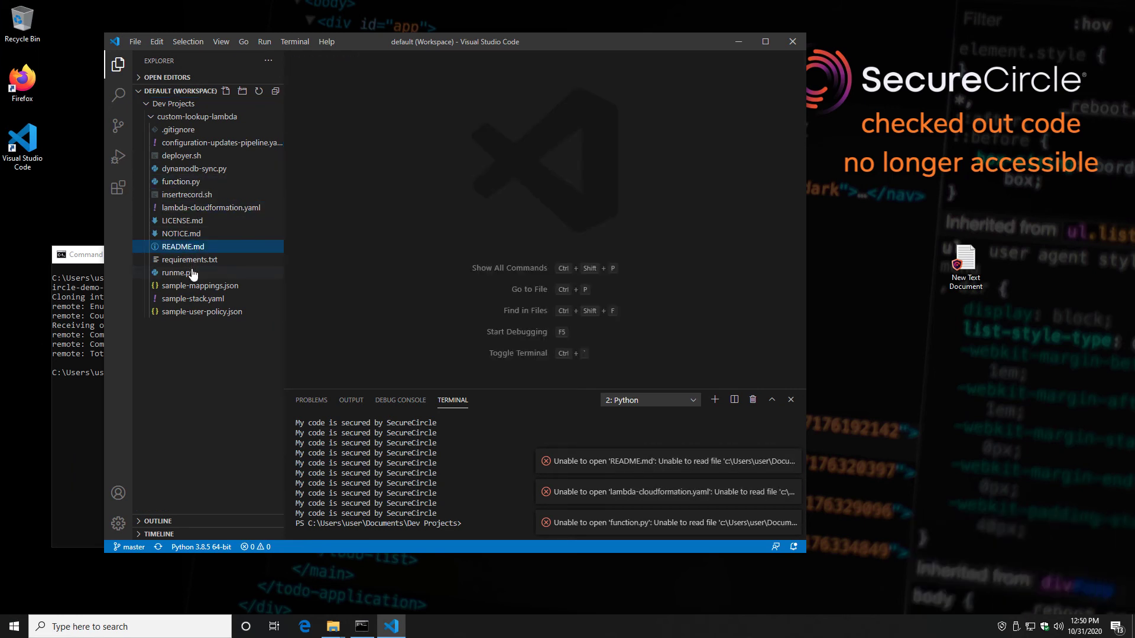
left_click(192, 273)
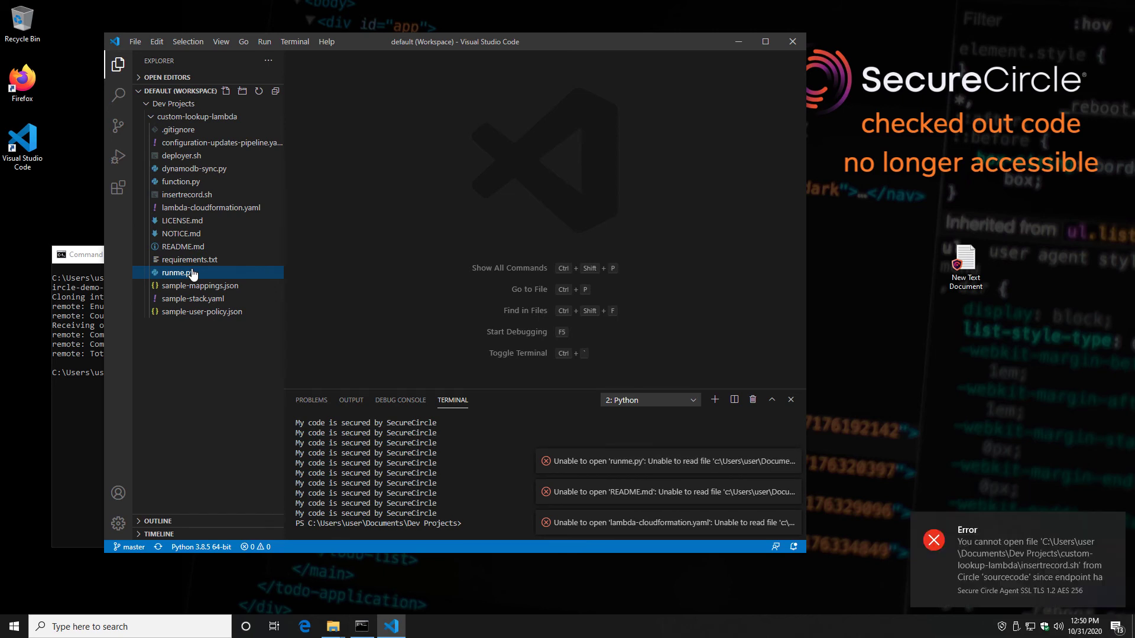
left_click(193, 247)
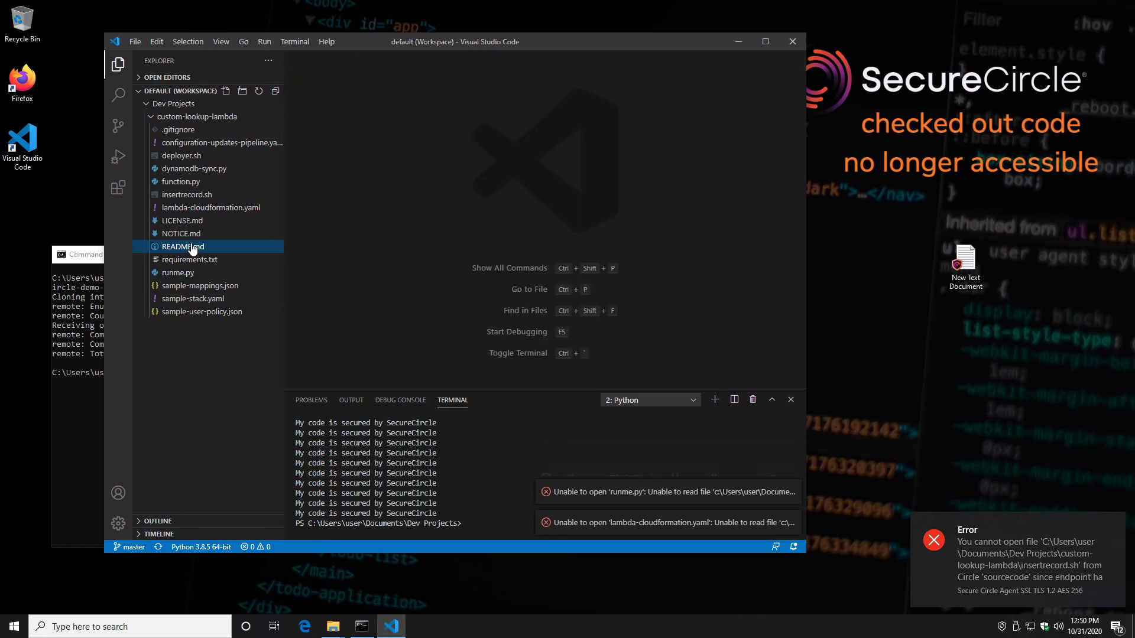
left_click(193, 220)
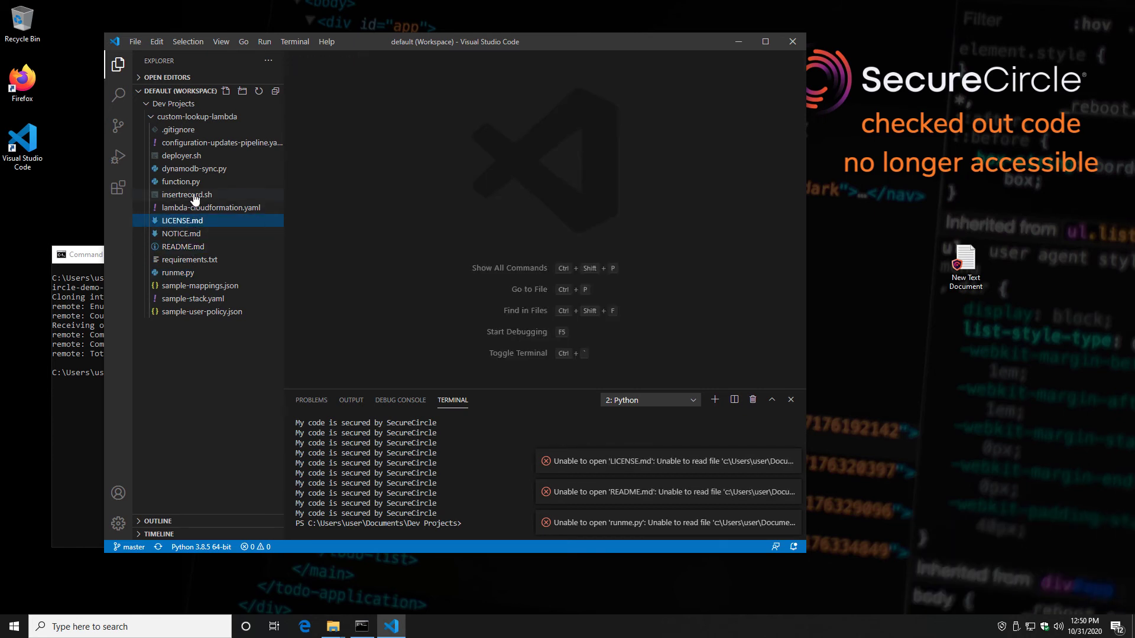
left_click(194, 194)
left_click(193, 169)
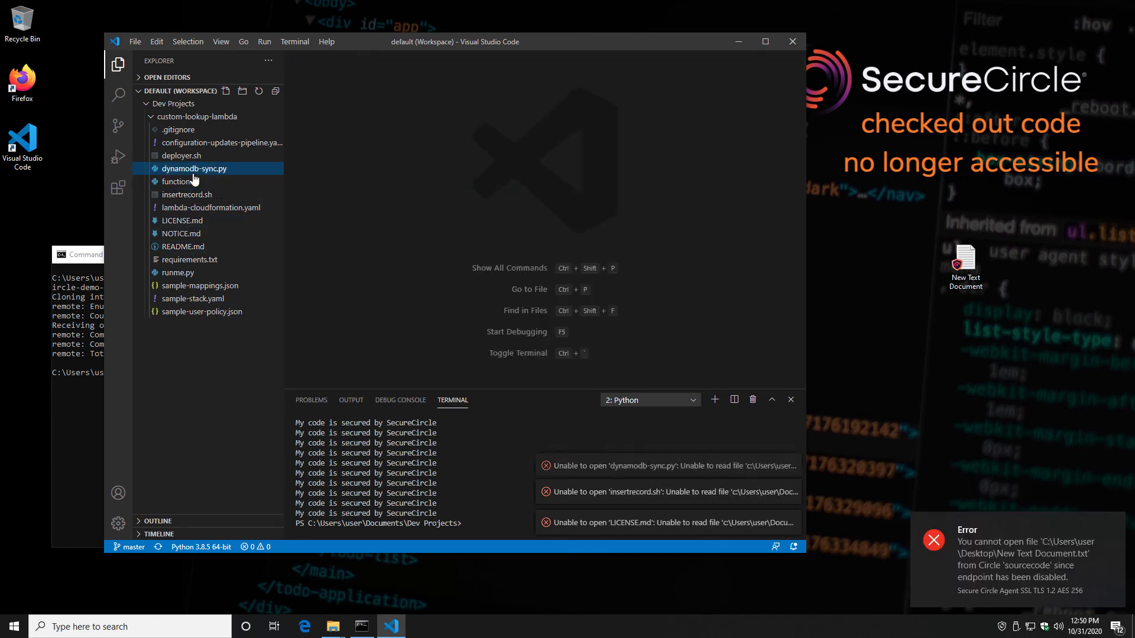
left_click(192, 200)
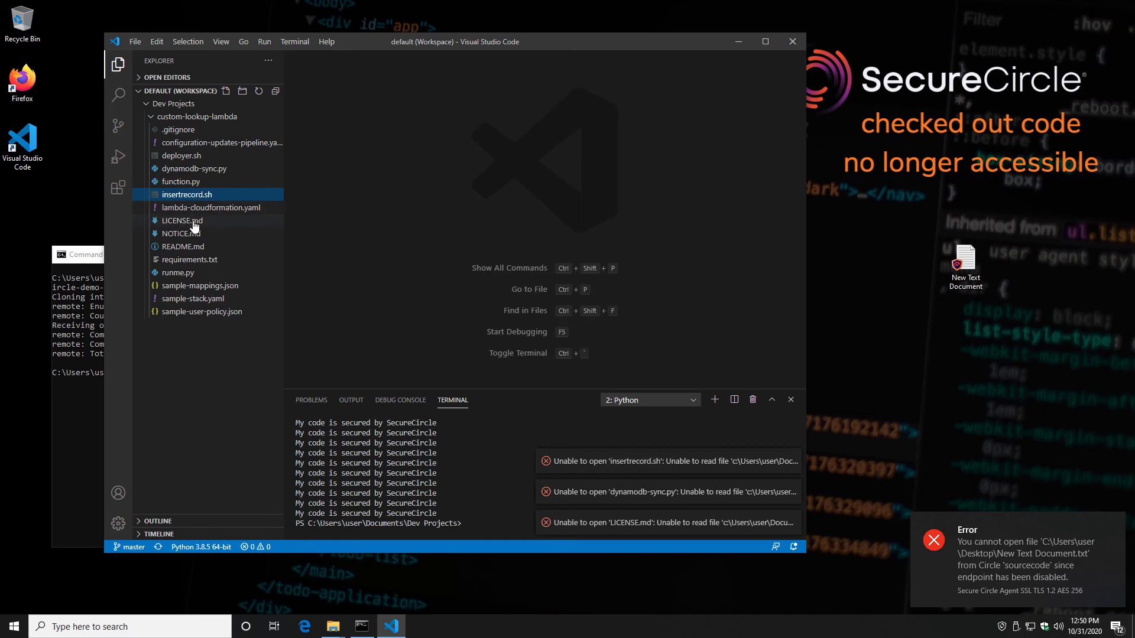
left_click(194, 223)
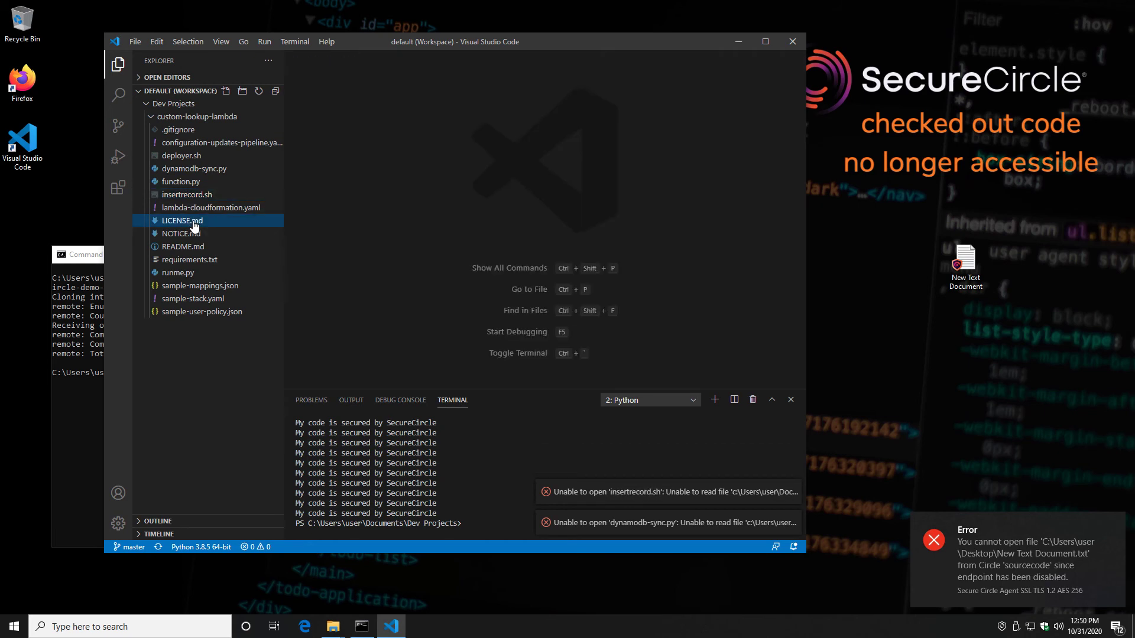
left_click(193, 181)
left_click(191, 170)
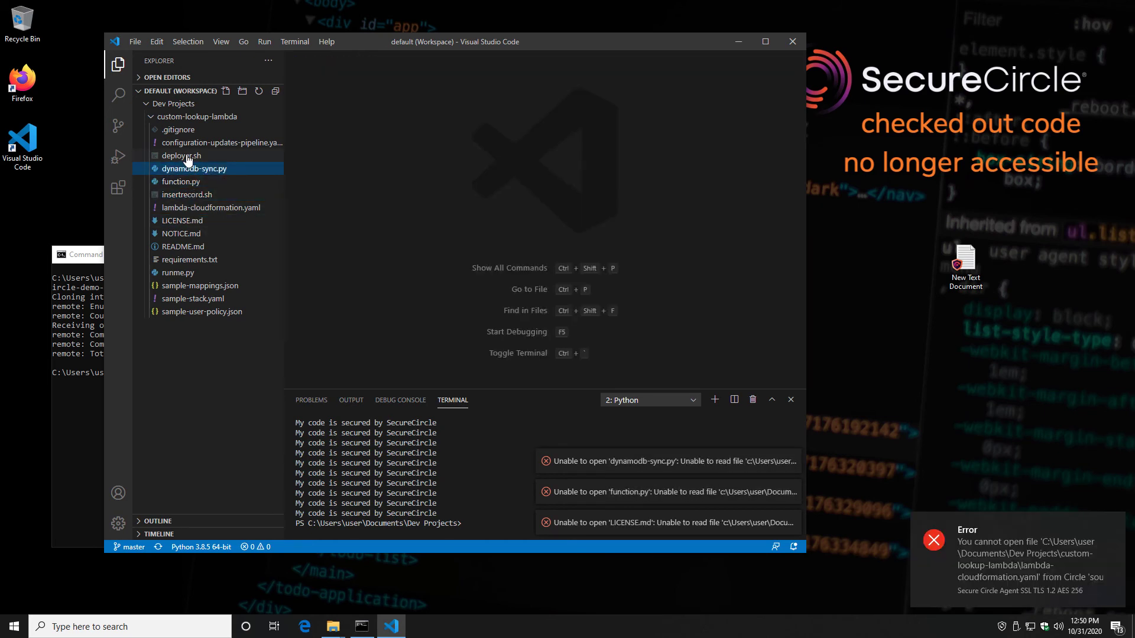
left_click(186, 157)
left_click(193, 208)
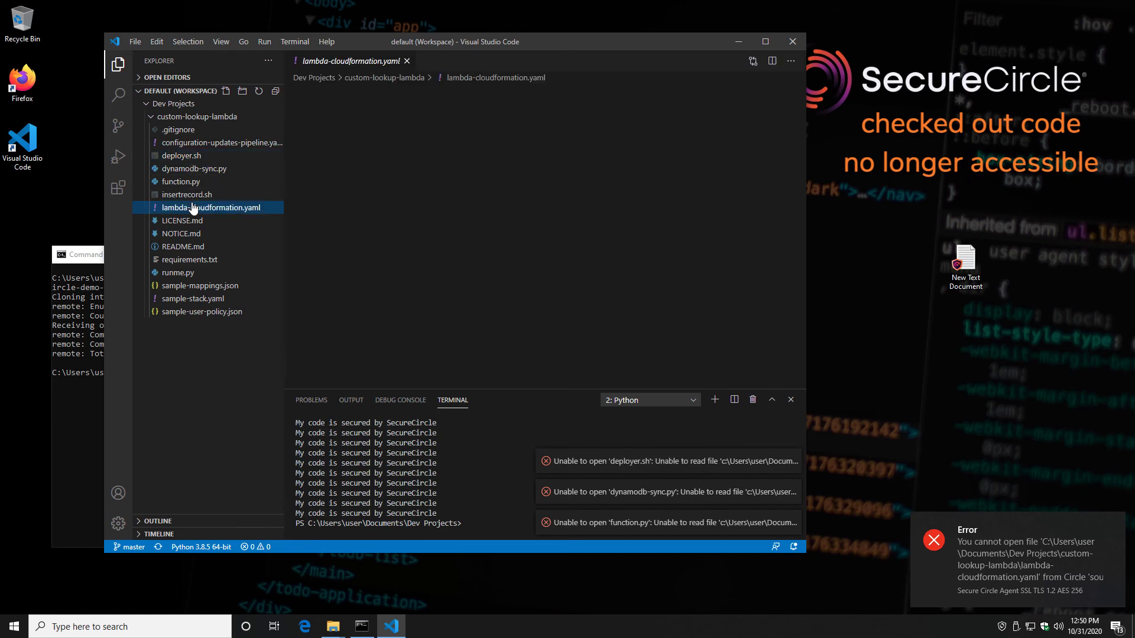
left_click(188, 234)
left_click(189, 247)
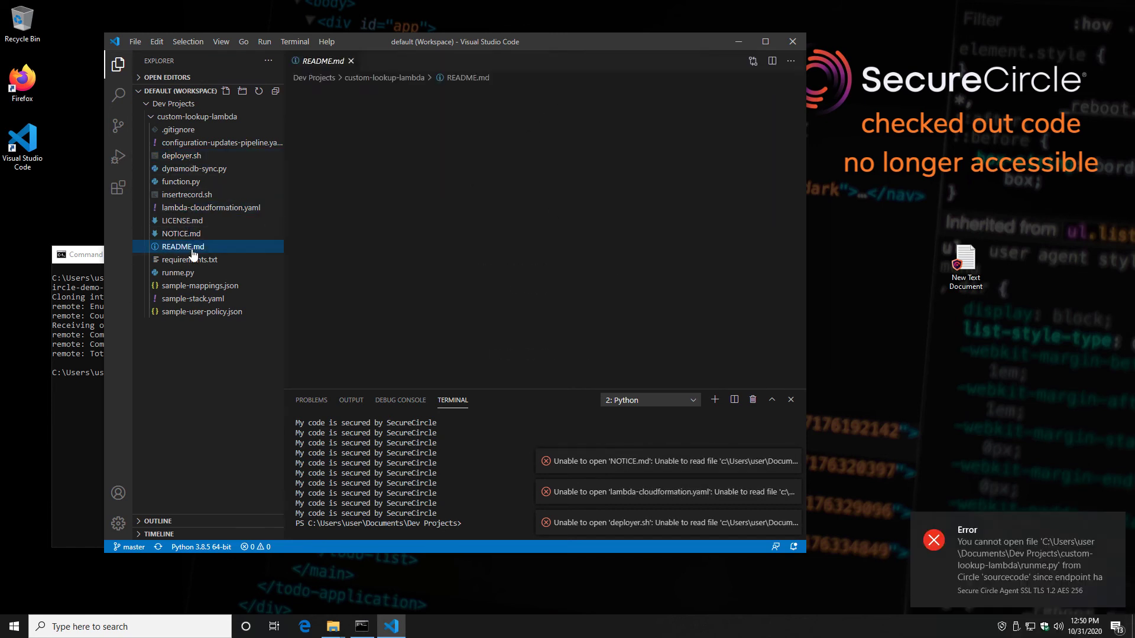
left_click(192, 262)
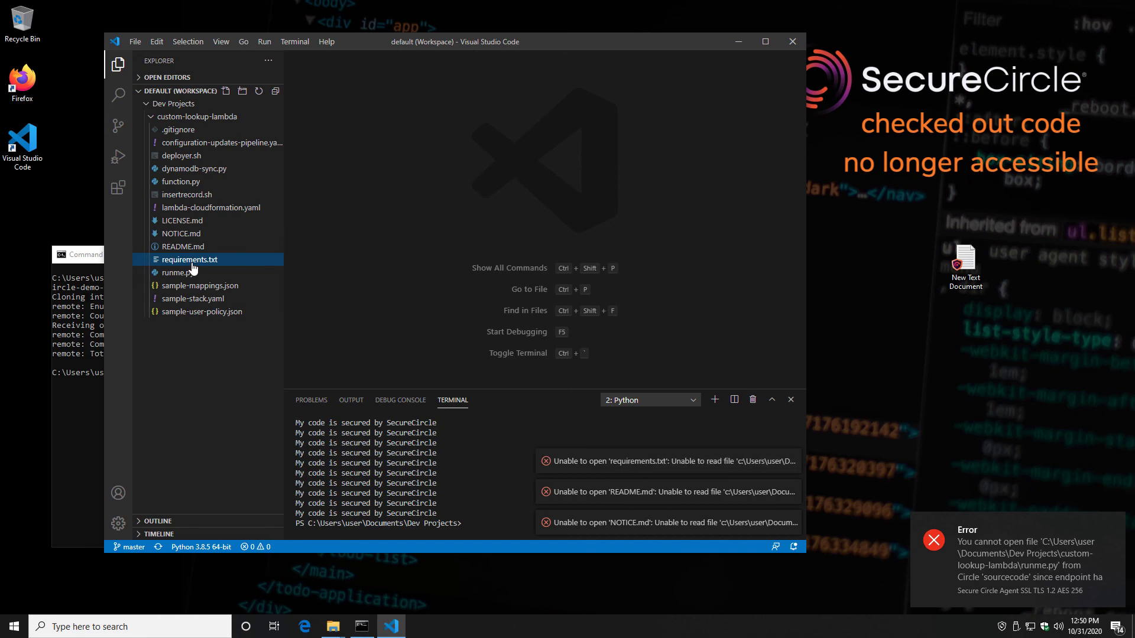
left_click(791, 42)
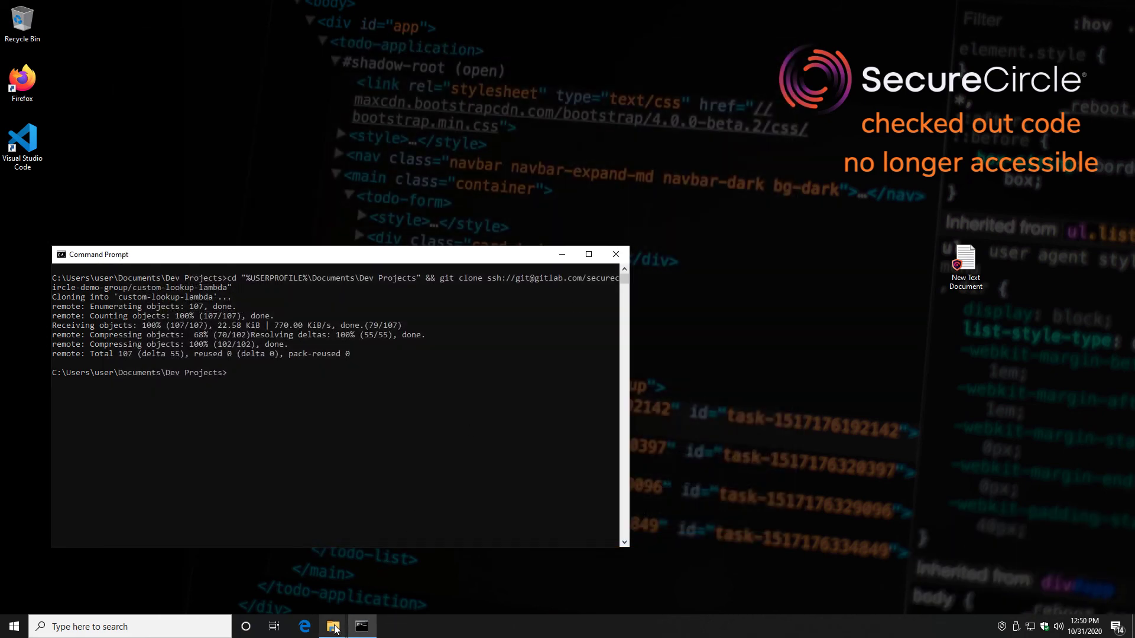
Step: Delete the custom-lookup-lambda folder from Dev Projects in File Explorer
mouse_move(335, 630)
left_click(414, 552)
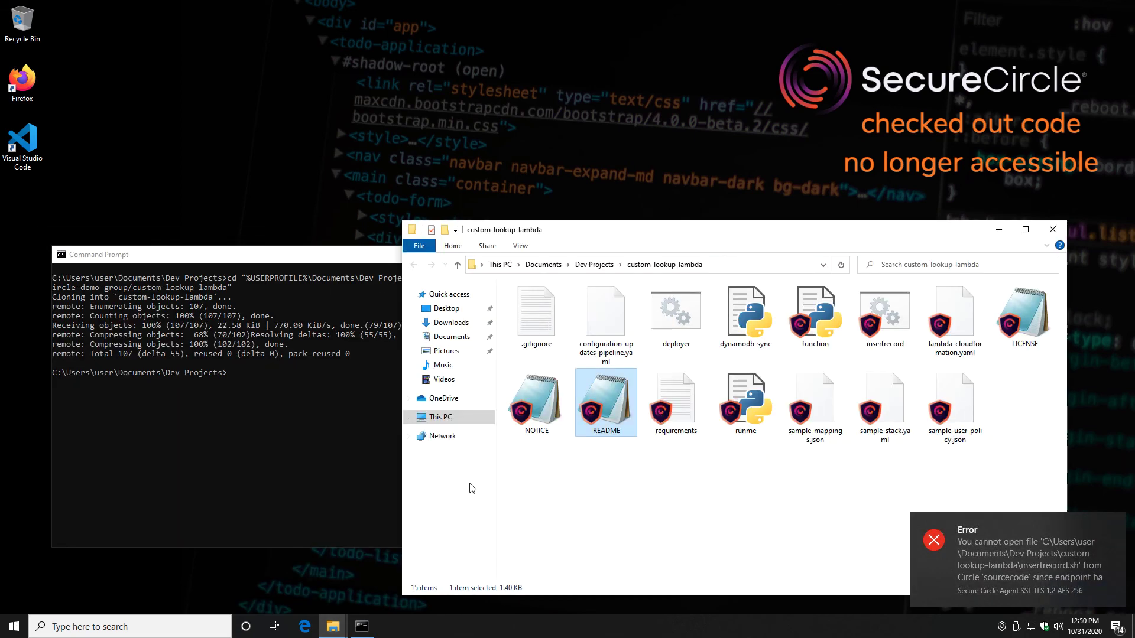
left_click(594, 264)
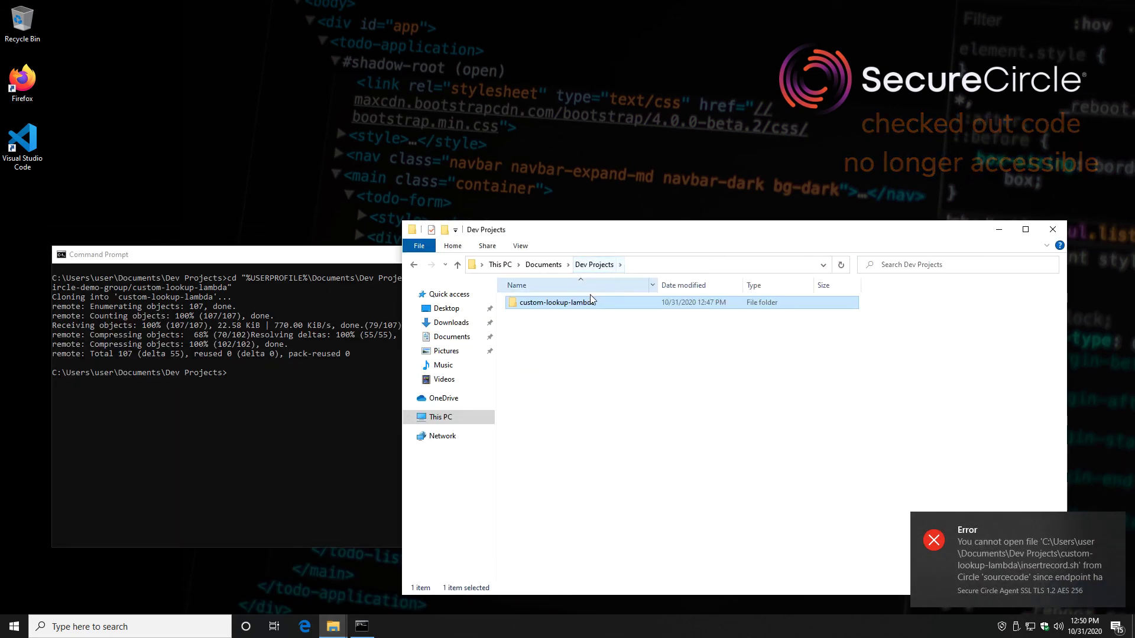
right_click(591, 298)
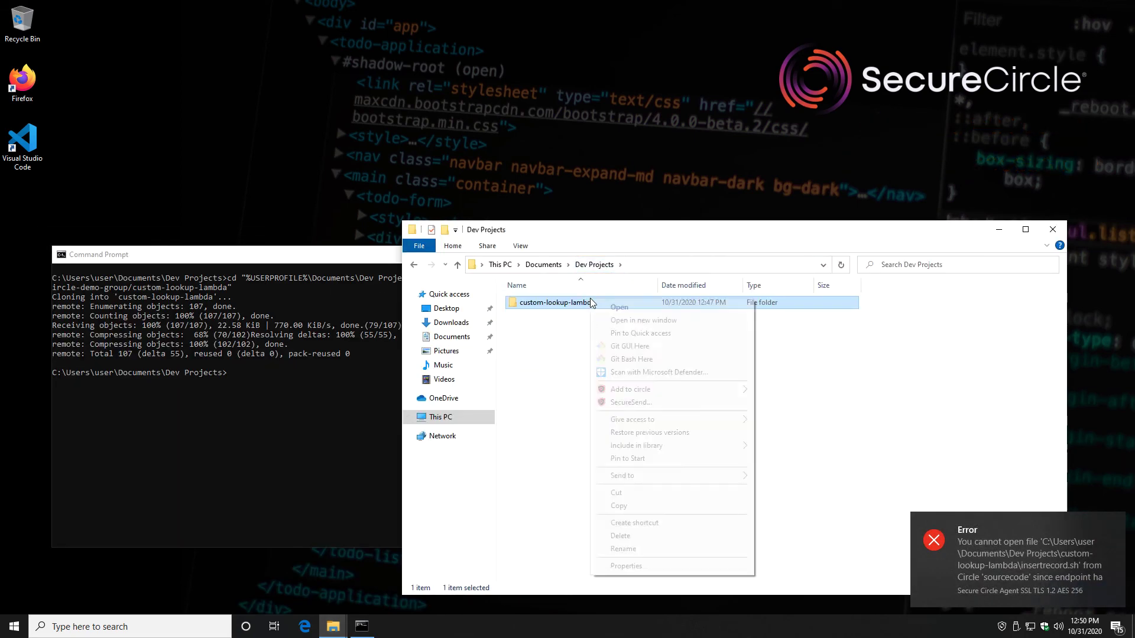
left_click(686, 536)
Step: Rerun the previous git clone command in Command Prompt, which fails with permission denied
left_click(370, 421)
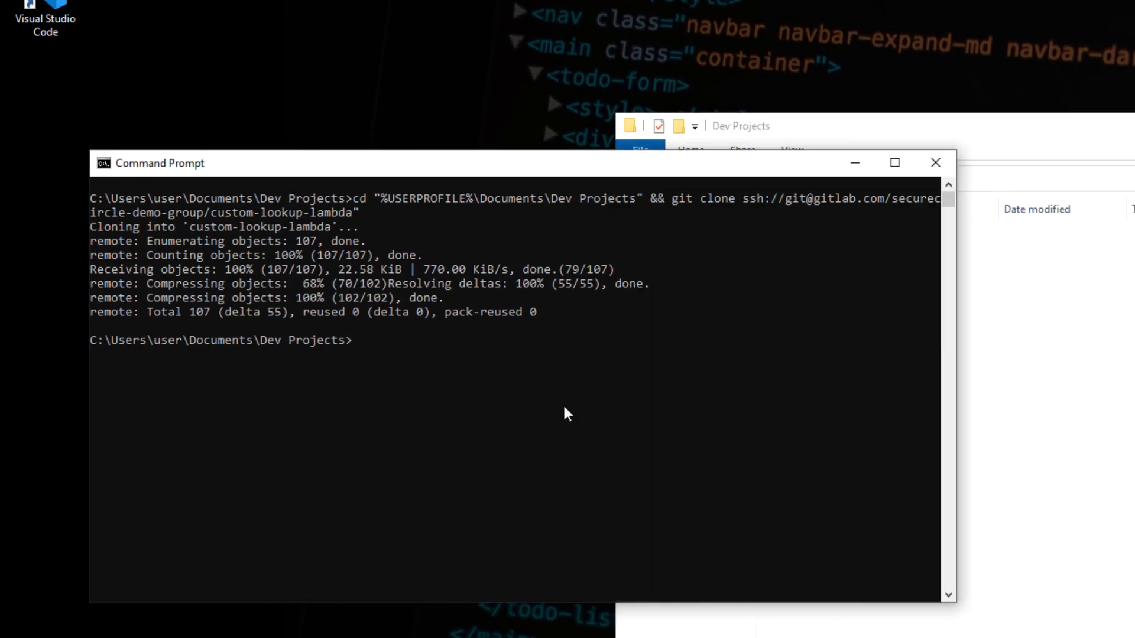
key("Up")
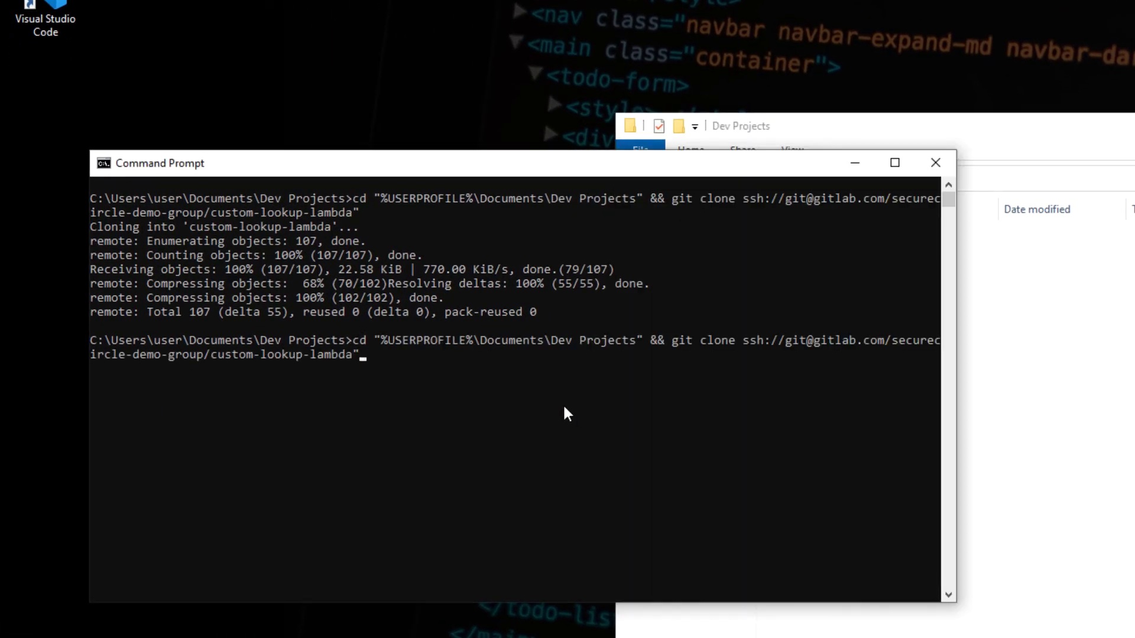
key("Return")
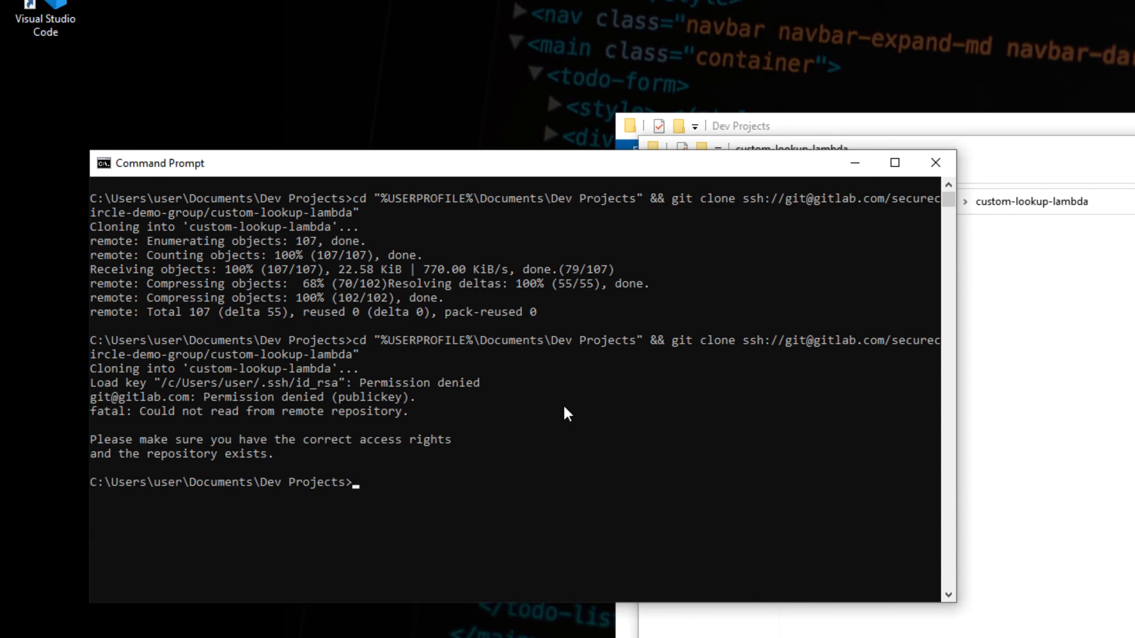